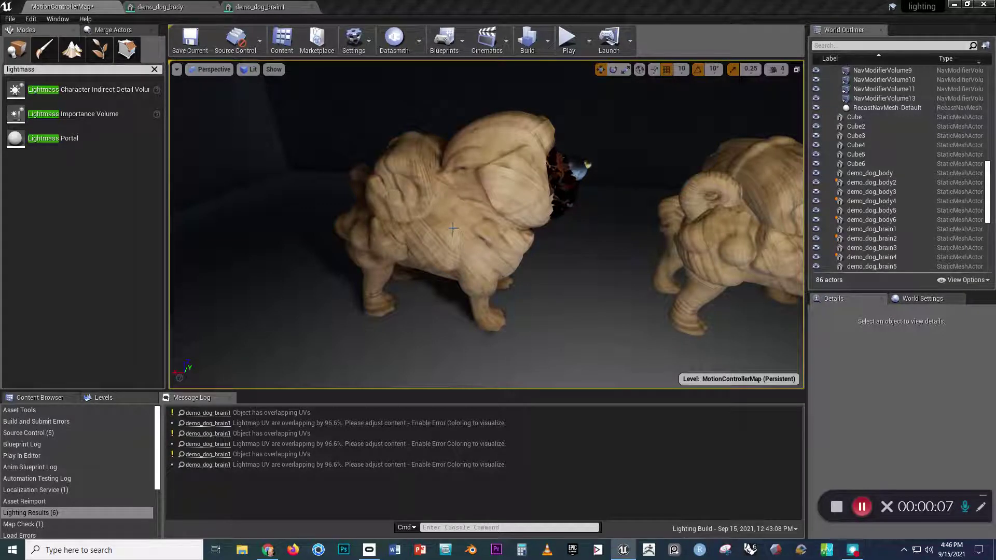
# Select the demo_dog_body mesh and inspect its overridden light map resolution in the Lighting settings
pyautogui.click(452, 230)
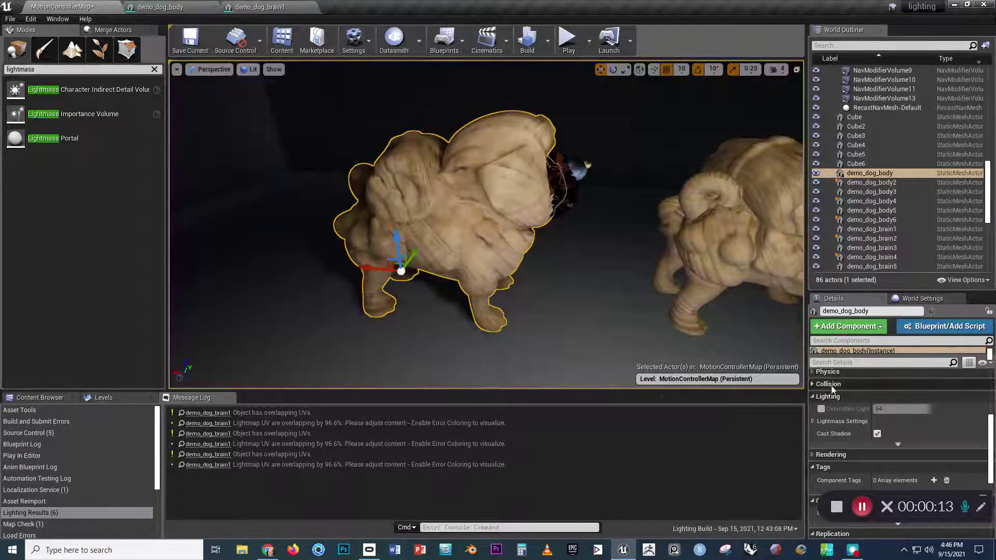
pyautogui.scroll(2, 900, 426)
pyautogui.moveTo(994, 434)
pyautogui.mouseDown()
pyautogui.moveTo(994, 399)
pyautogui.moveTo(993, 427)
pyautogui.mouseUp()
pyautogui.scroll(-3, 994, 425)
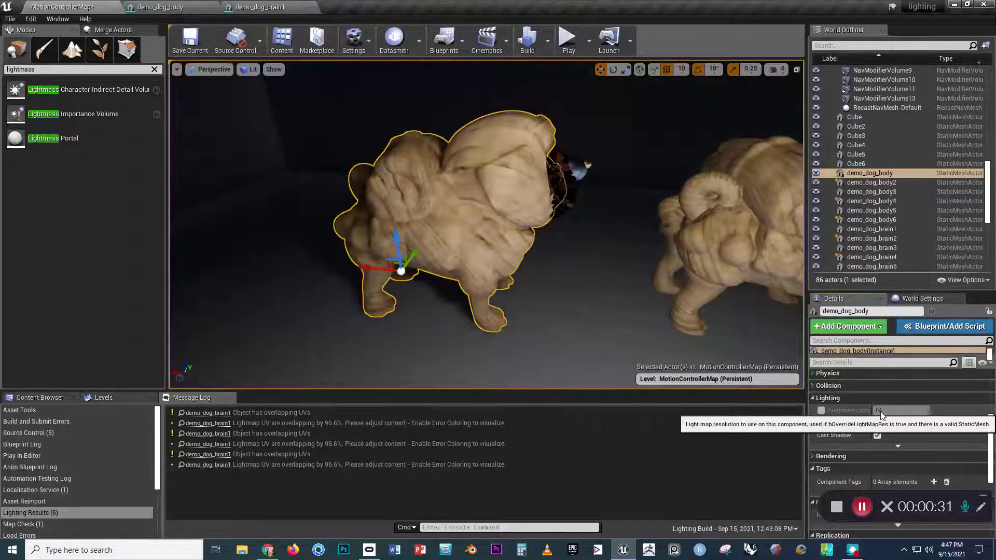
# Check the overridden light map resolution of the first dog's brain, eyeballs and pupils, and of the floor cube
pyautogui.click(568, 197)
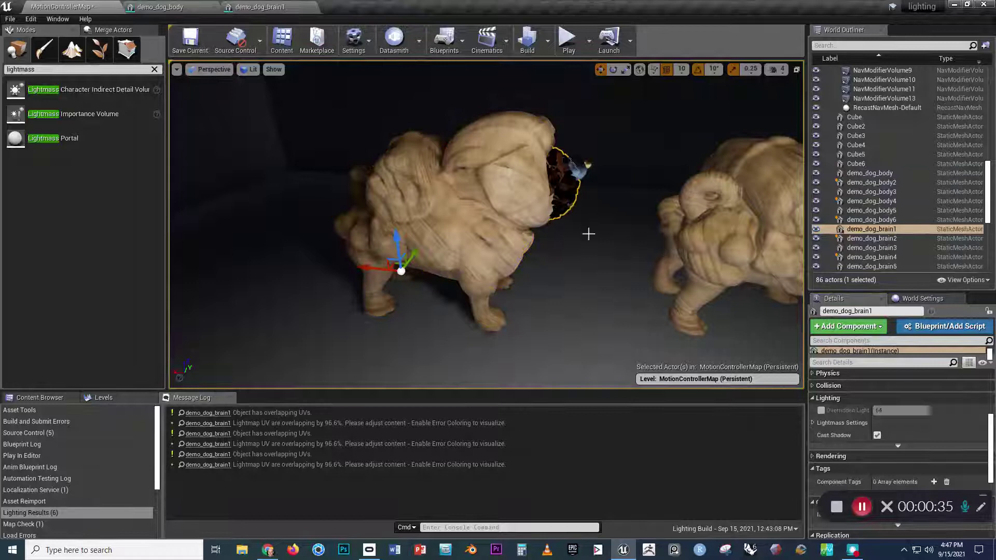
pyautogui.click(579, 169)
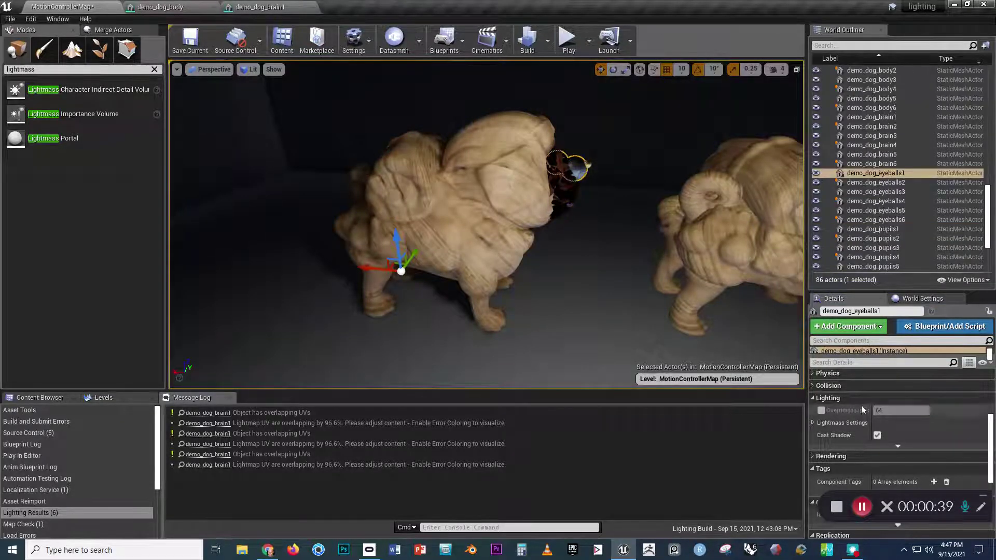
pyautogui.click(589, 165)
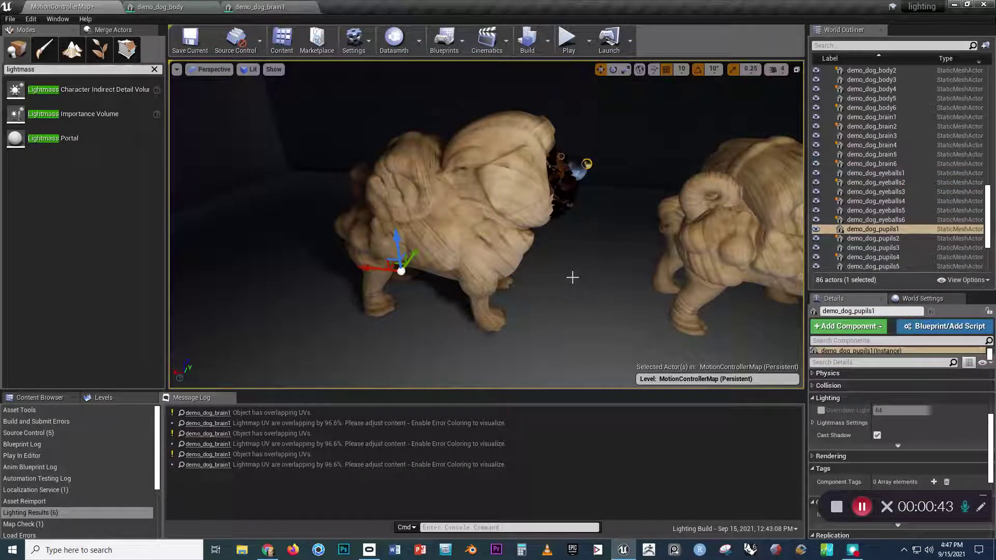
pyautogui.click(446, 343)
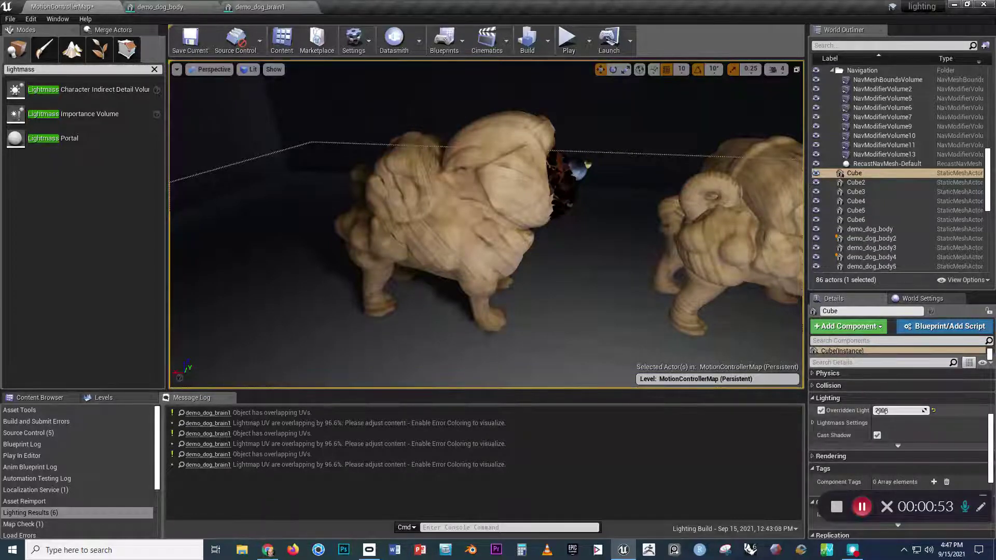
# Review the UV channel 1 layout of the demo_dog_body mesh, then return to the level and clear the selection
pyautogui.click(171, 7)
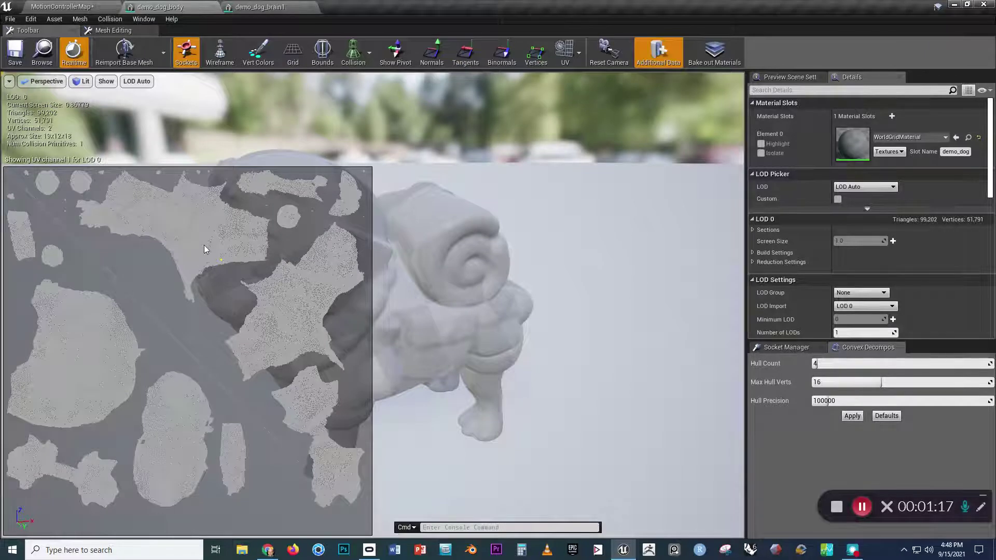
pyautogui.click(65, 7)
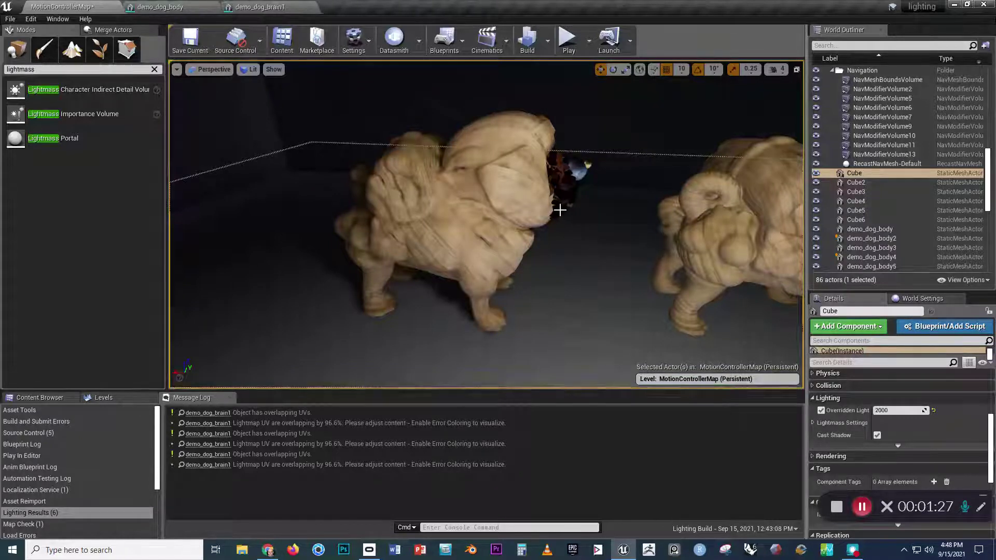
pyautogui.moveTo(599, 250); pyautogui.dragTo(601, 251, button='right')
pyautogui.press('Escape')
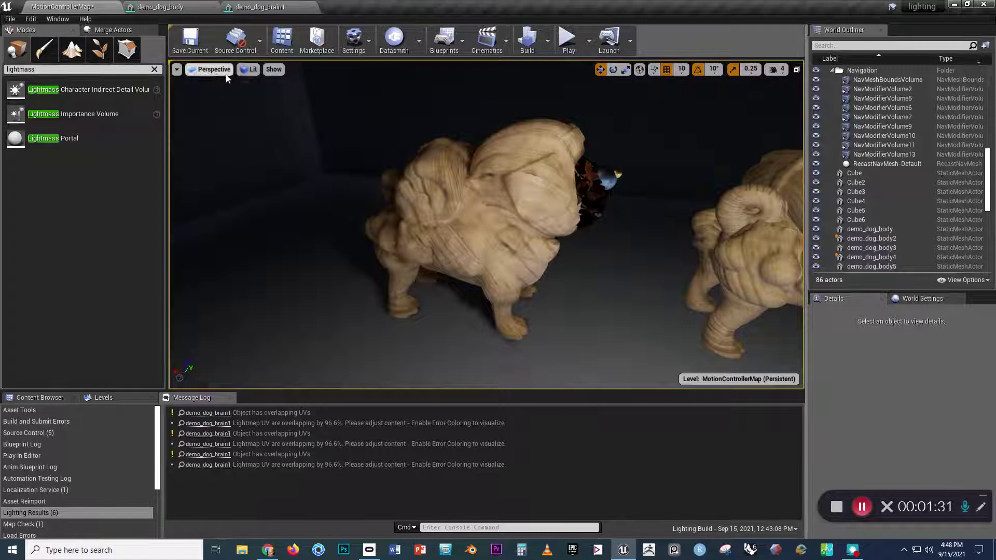
# Switch the viewport to the Lightmap Density optimization view mode and examine the density grid on the dog's body
pyautogui.click(250, 69)
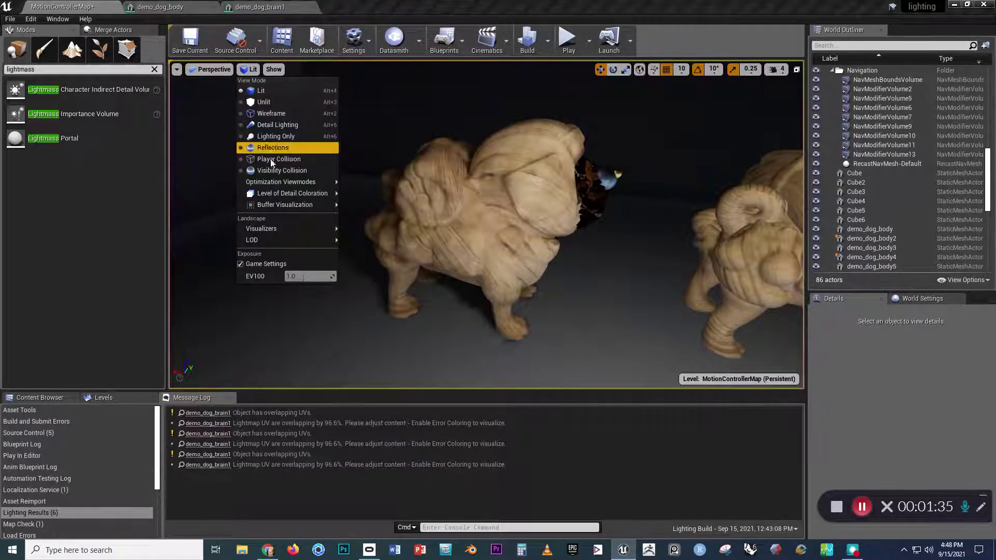
pyautogui.moveTo(273, 182)
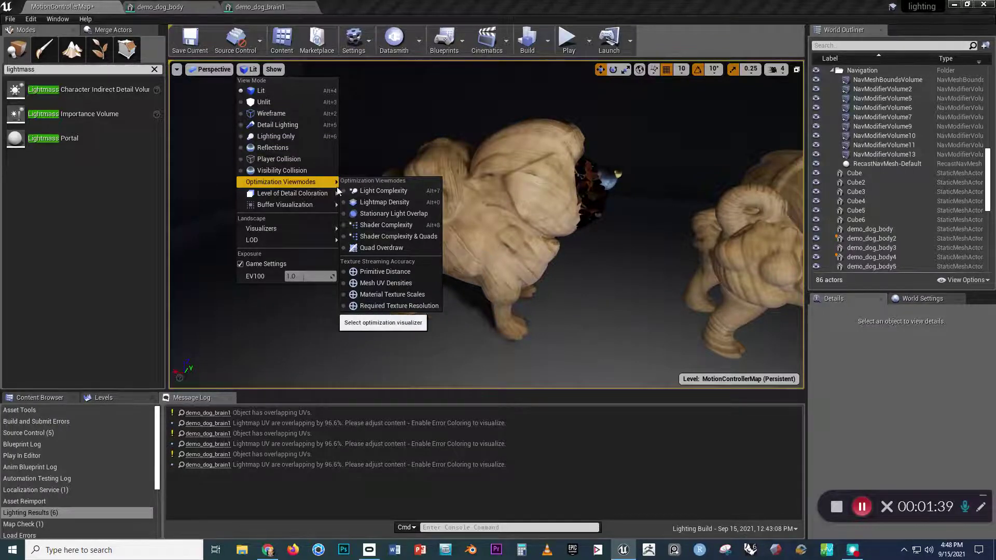
pyautogui.click(375, 202)
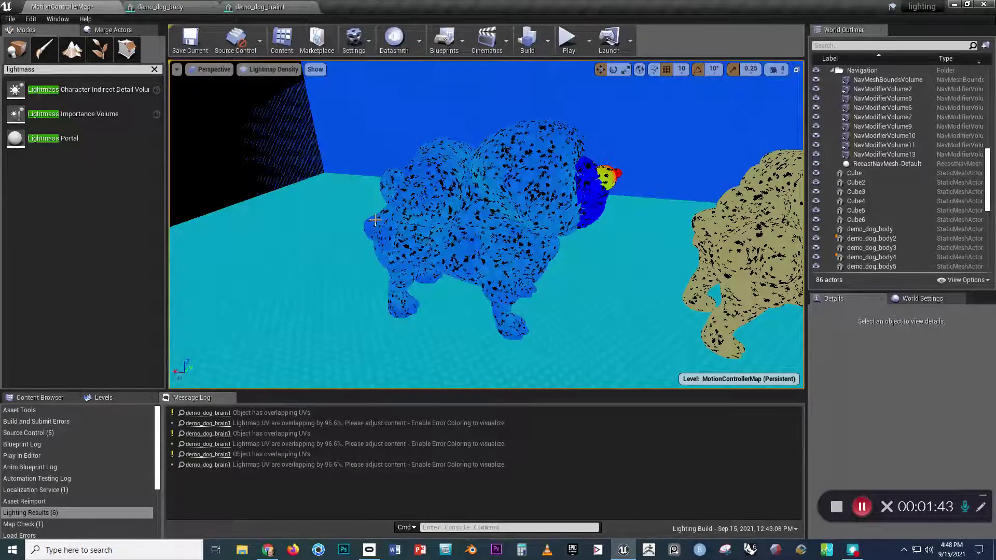
pyautogui.scroll(5, 460, 257)
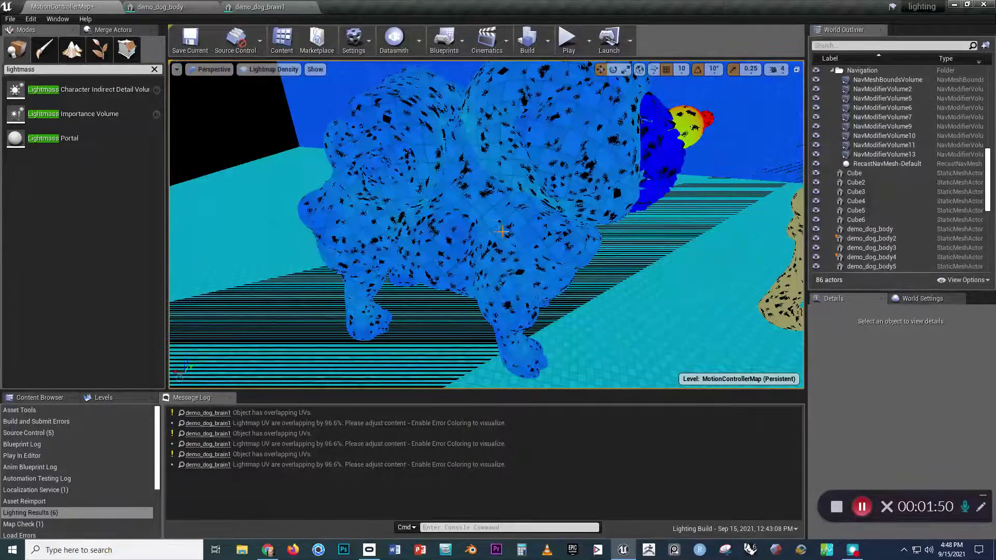
pyautogui.scroll(2, 511, 267)
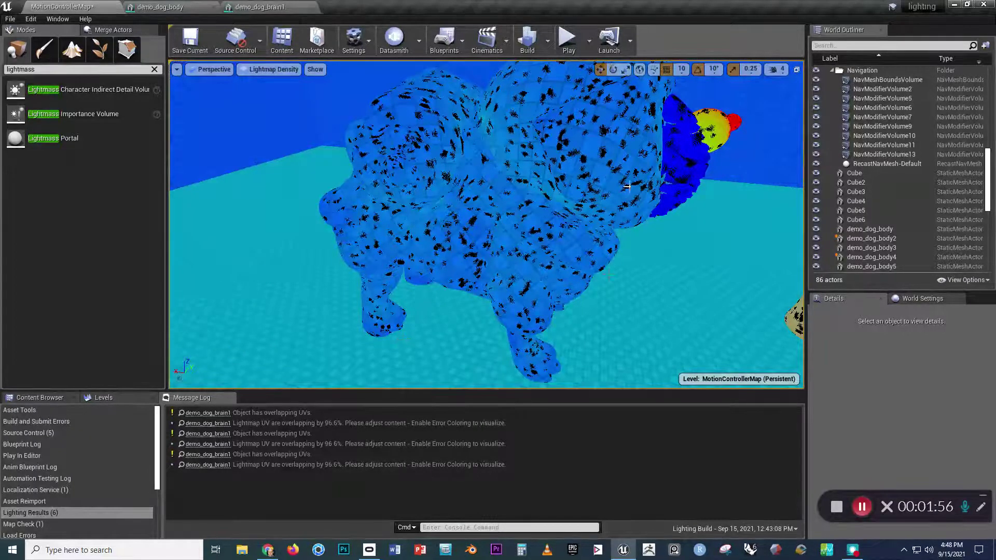
pyautogui.scroll(-4, 626, 187)
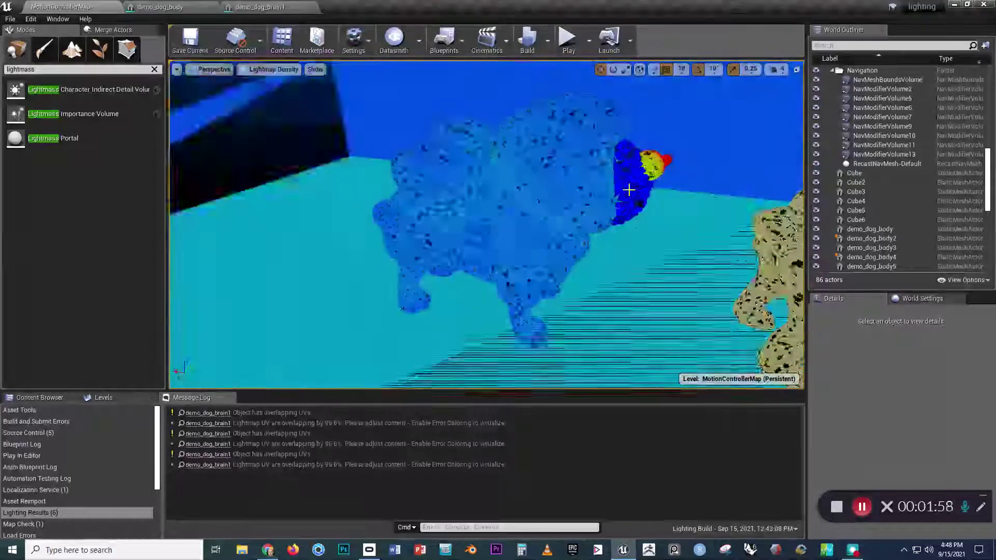
pyautogui.moveTo(629, 190); pyautogui.dragTo(628, 190, button='right')
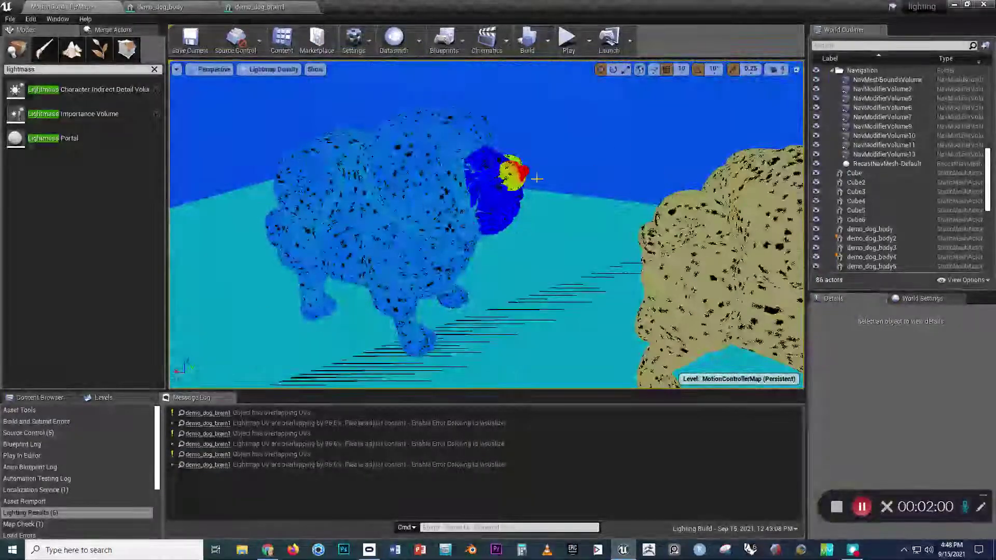
# Inspect the lightmap density of the first dog's eyeballs and pupils up close, briefly selecting the pupils mesh
pyautogui.scroll(8, 537, 179)
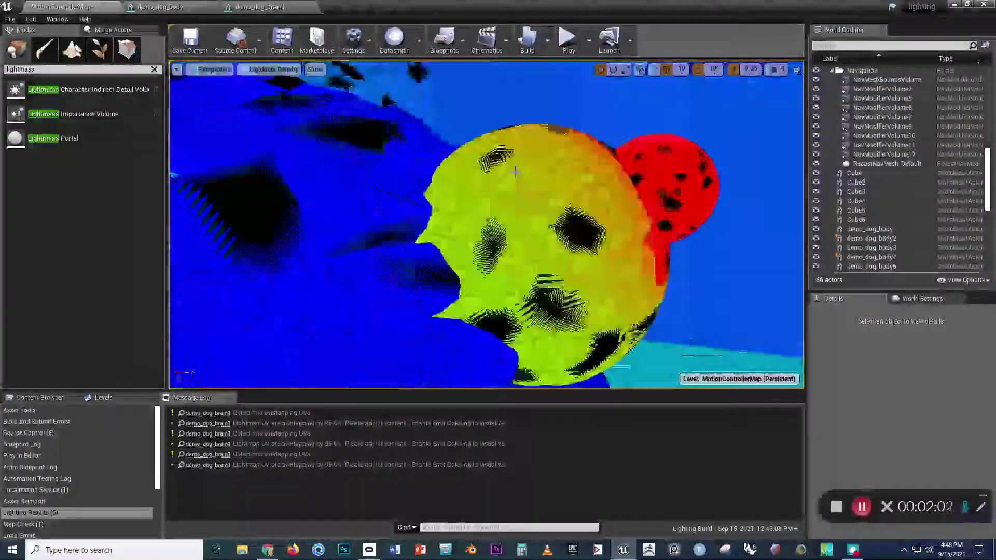
pyautogui.scroll(-10, 515, 171)
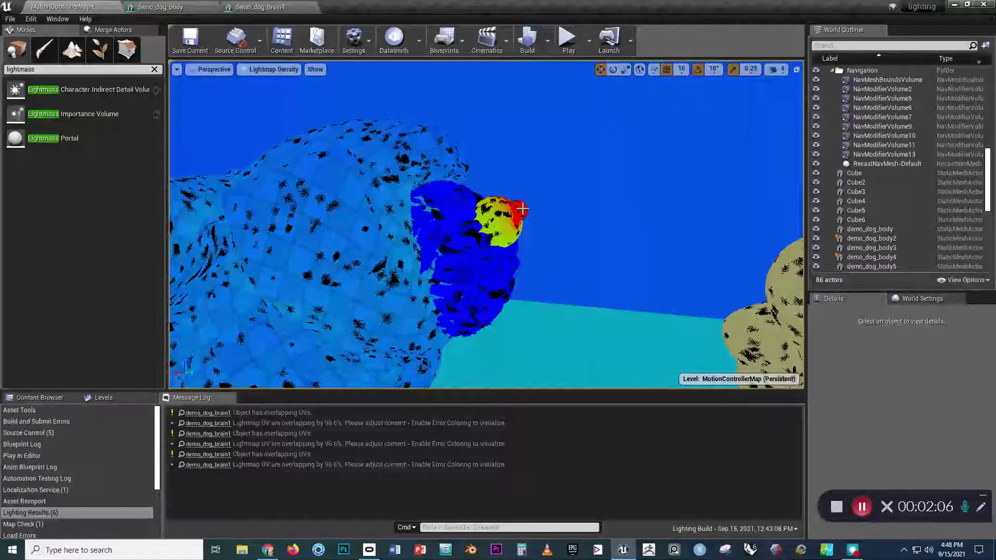
pyautogui.click(521, 210)
pyautogui.moveTo(521, 246); pyautogui.dragTo(501, 249, button='right')
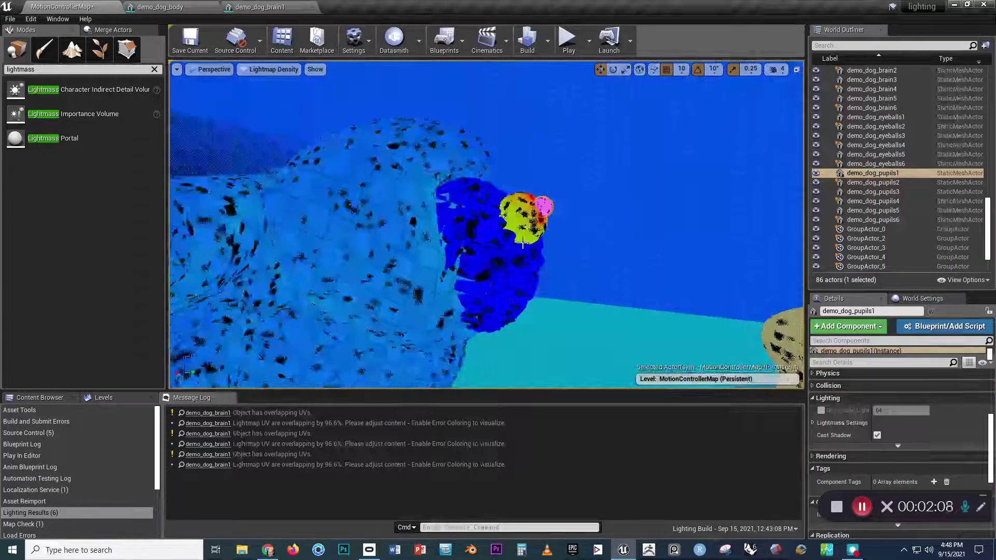
pyautogui.press('Escape')
pyautogui.moveTo(540, 242); pyautogui.dragTo(493, 252, button='right')
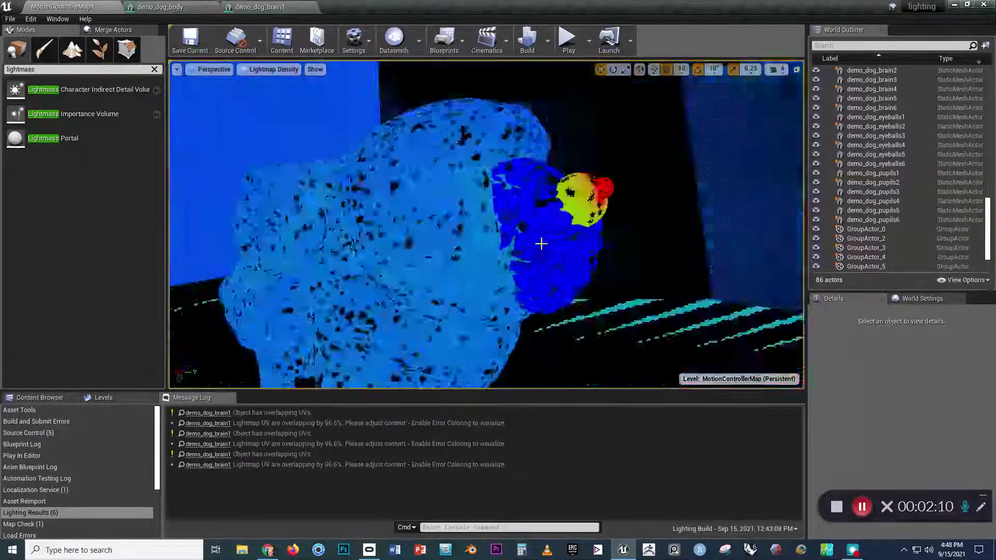
pyautogui.scroll(-4, 541, 243)
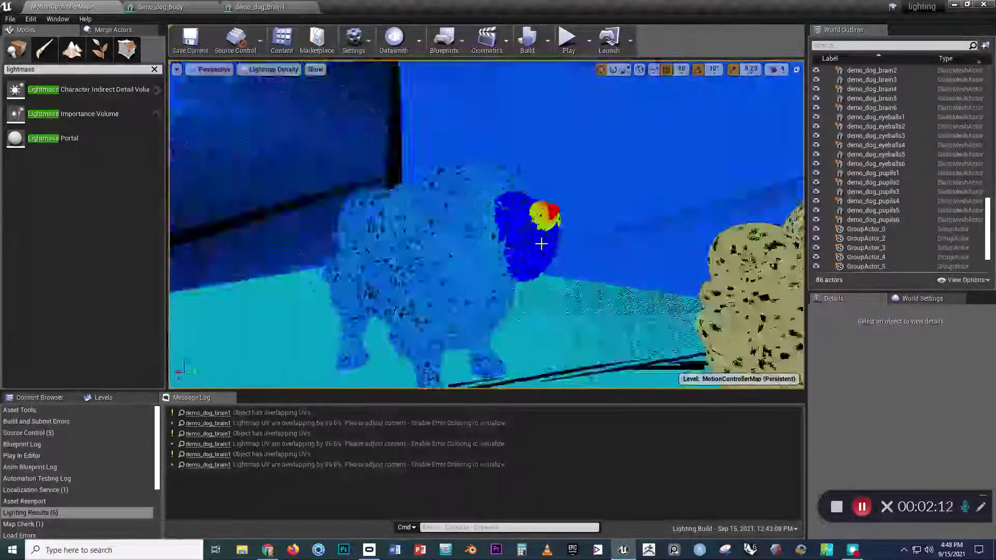
pyautogui.moveTo(541, 243); pyautogui.dragTo(627, 250, button='right')
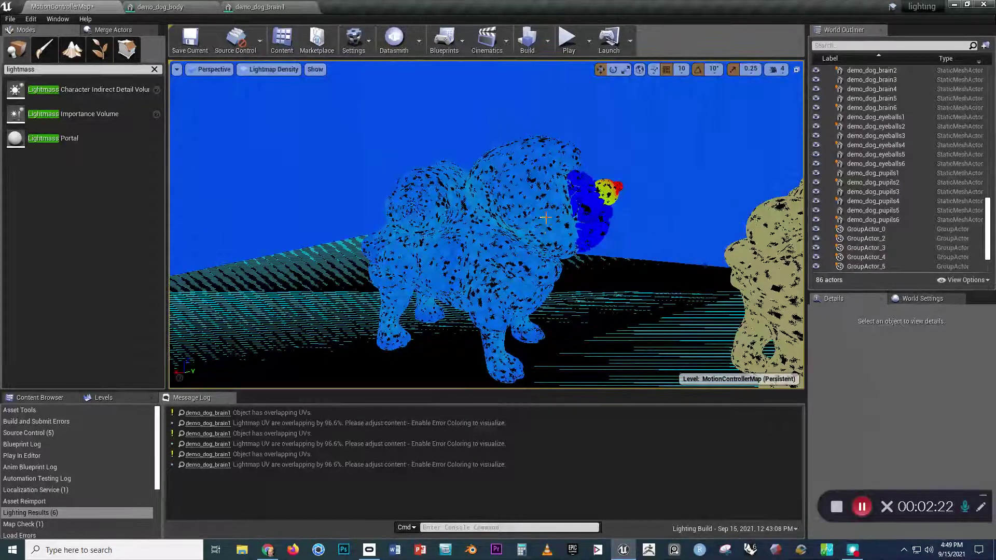
# Compare the lightmap density of the floor, walls and boxes across the whole room with that of the dogs
pyautogui.moveTo(545, 218); pyautogui.dragTo(543, 214, button='right')
pyautogui.press('Left')
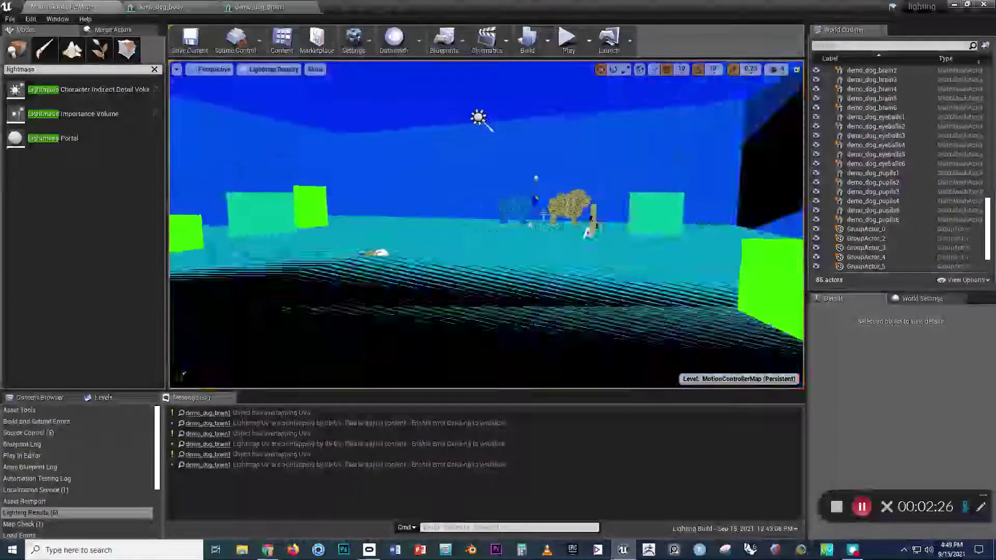
pyautogui.moveTo(543, 214); pyautogui.dragTo(536, 229, button='right')
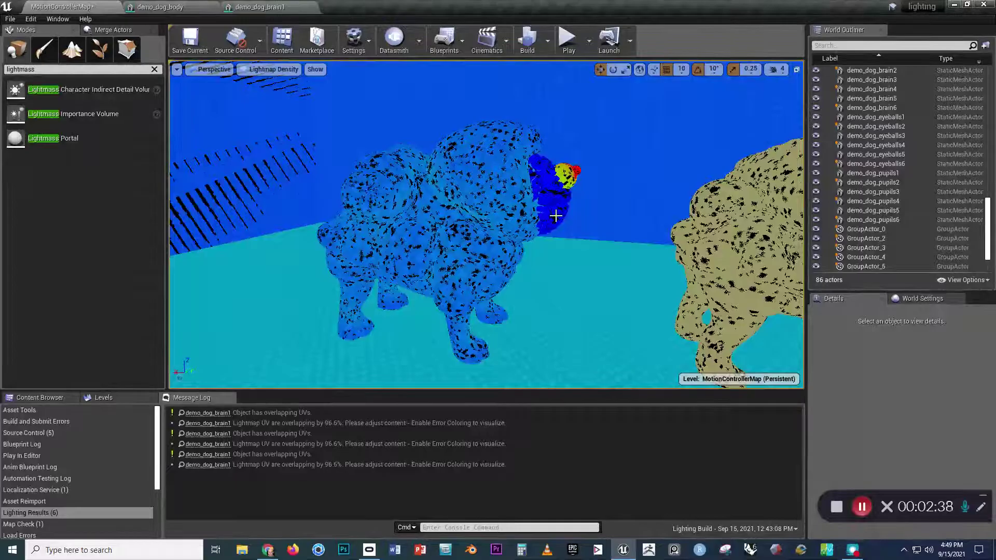
# Examine the lightmap density of the first dog's brain mesh compared with its body and eyes
pyautogui.scroll(10, 556, 215)
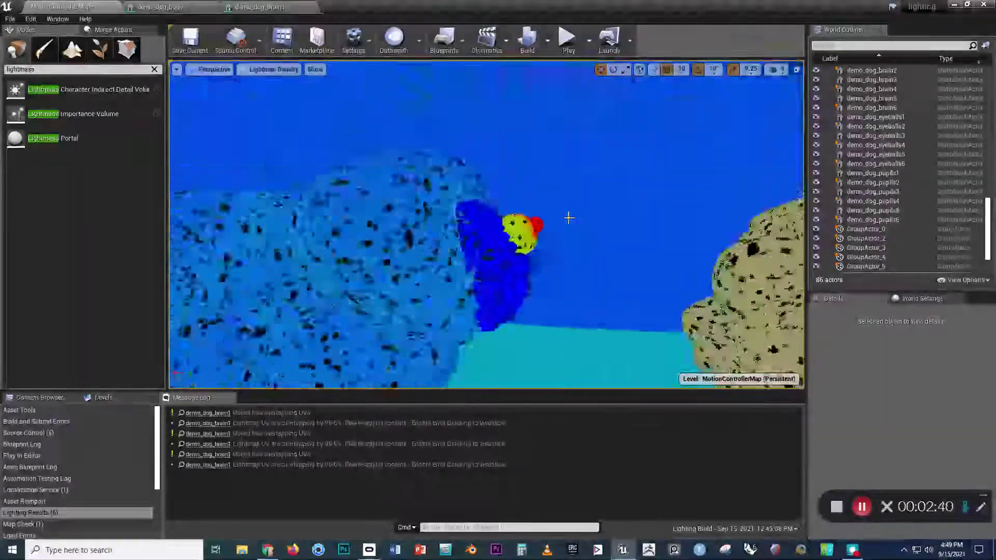
pyautogui.scroll(10, 569, 217)
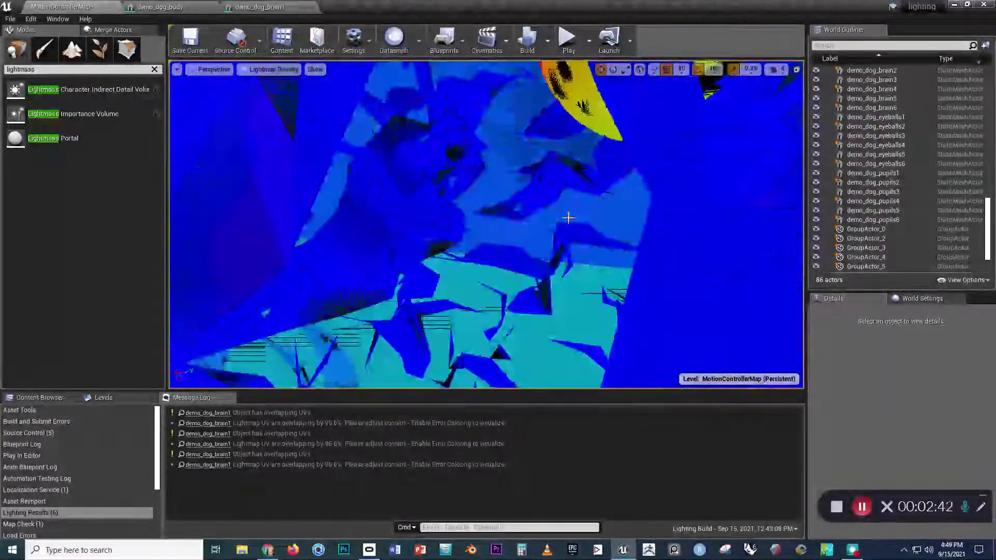
pyautogui.scroll(-8, 569, 218)
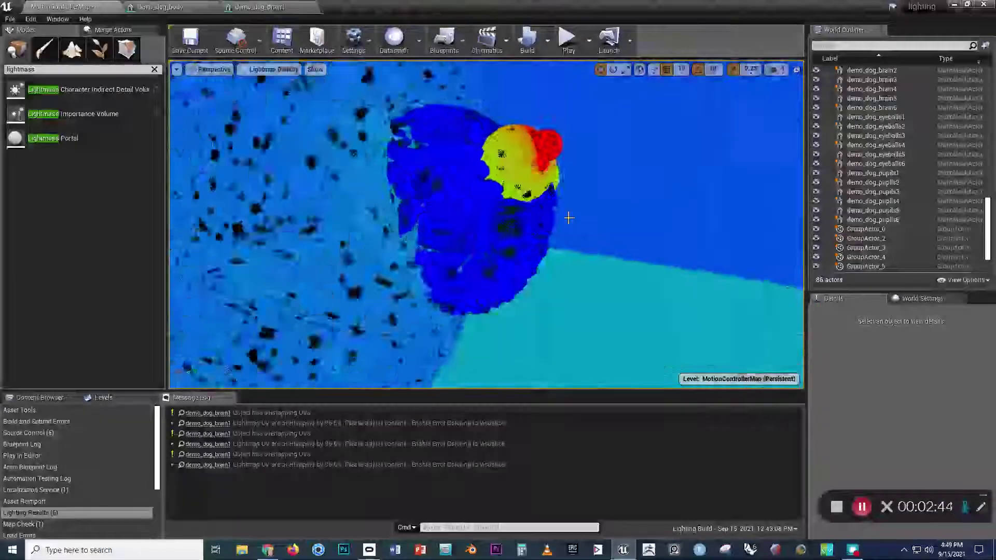
pyautogui.moveTo(568, 218); pyautogui.dragTo(543, 271)
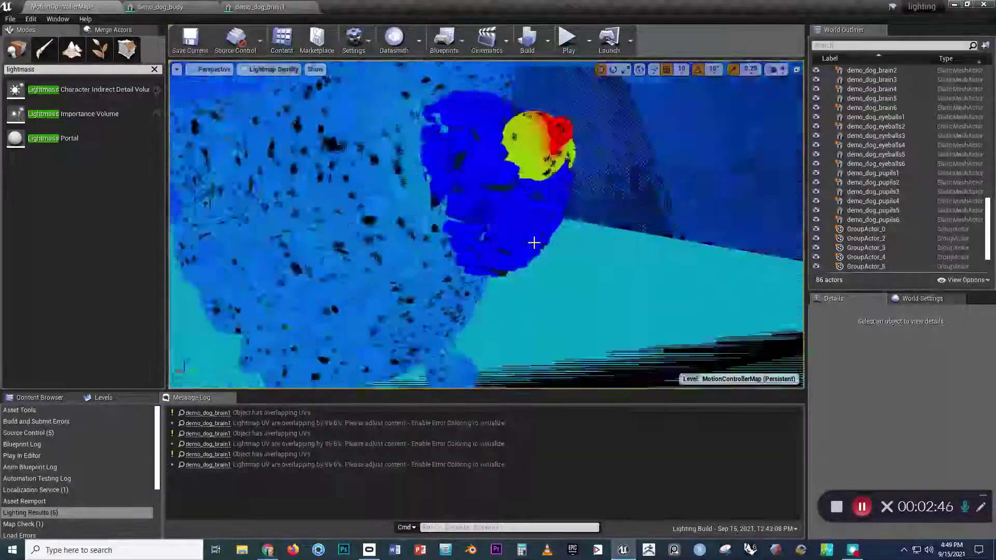
pyautogui.scroll(-8, 534, 243)
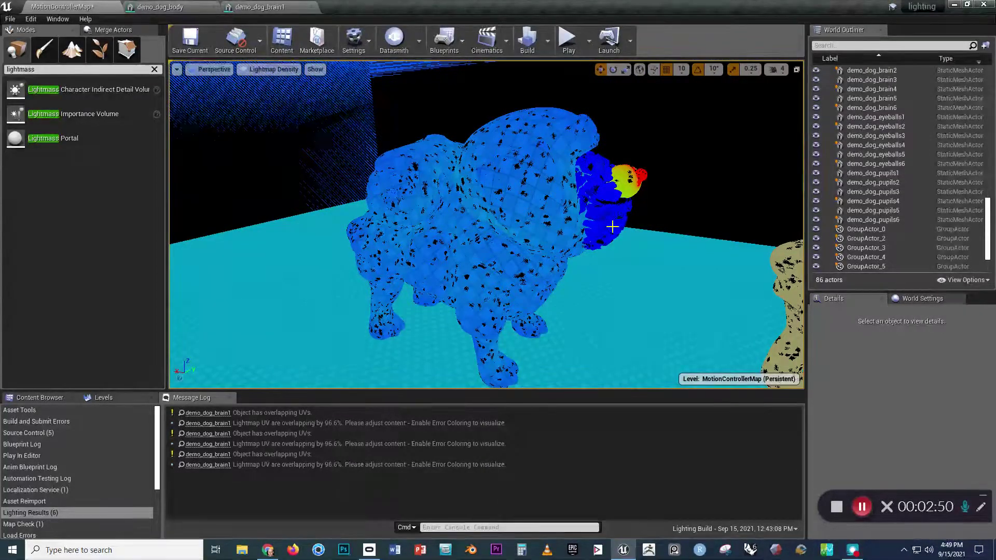
pyautogui.scroll(6, 614, 232)
pyautogui.moveTo(612, 226); pyautogui.dragTo(612, 217, button='right')
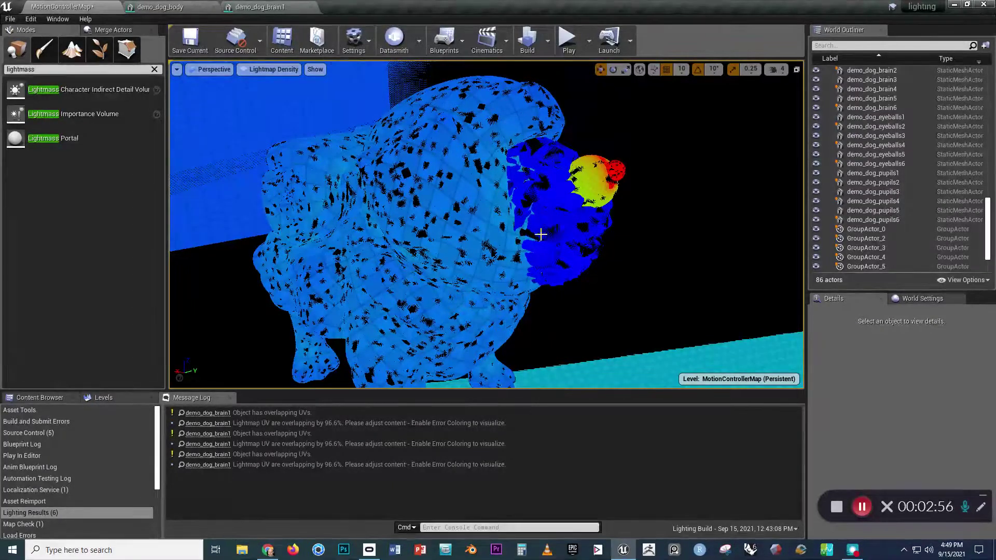
pyautogui.moveTo(541, 233); pyautogui.dragTo(540, 233, button='right')
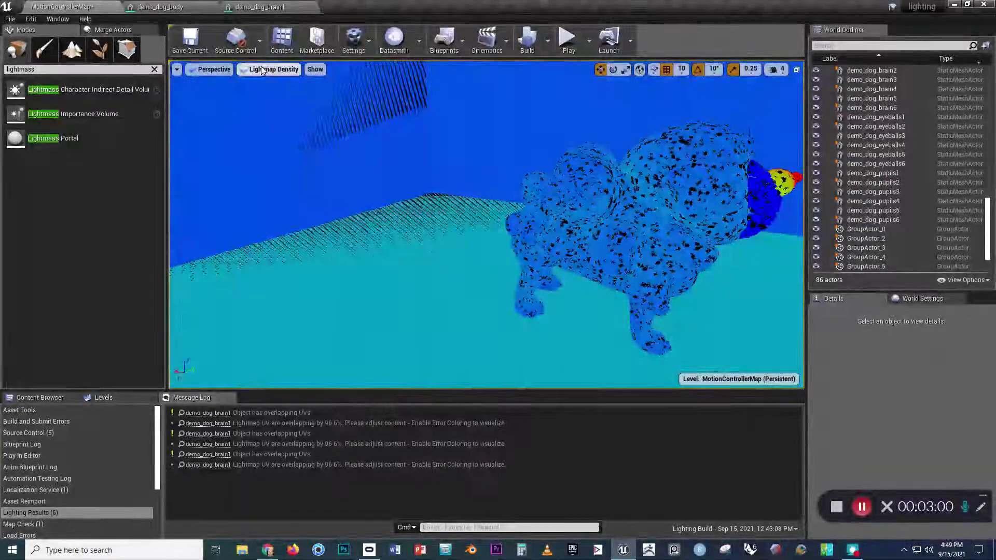
# Switch the viewport back to Lit mode and examine the baked shadows on the floor around the dog's legs
pyautogui.click(262, 69)
pyautogui.click(270, 94)
pyautogui.scroll(3, 412, 215)
pyautogui.moveTo(412, 215); pyautogui.dragTo(412, 216, button='right')
pyautogui.scroll(-3, 413, 215)
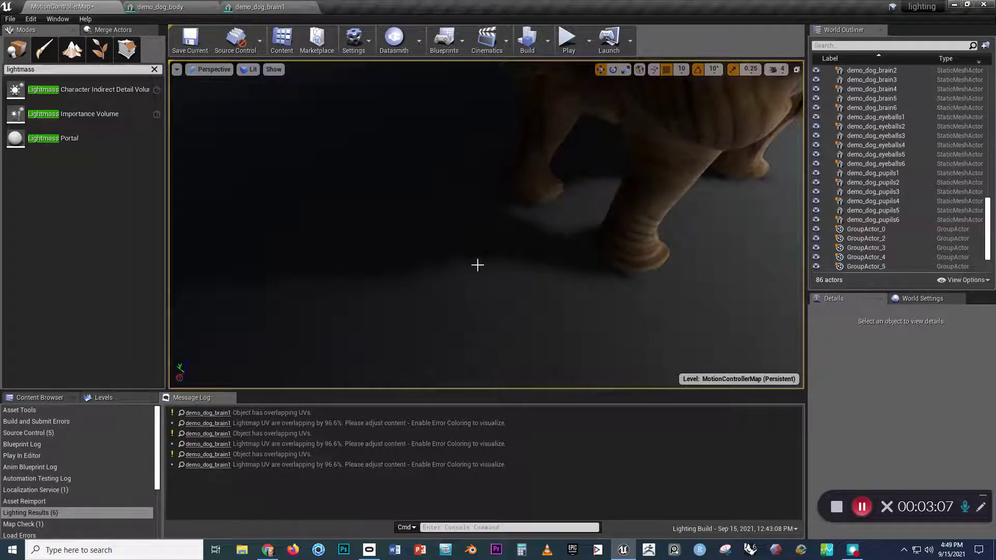
pyautogui.scroll(2, 502, 264)
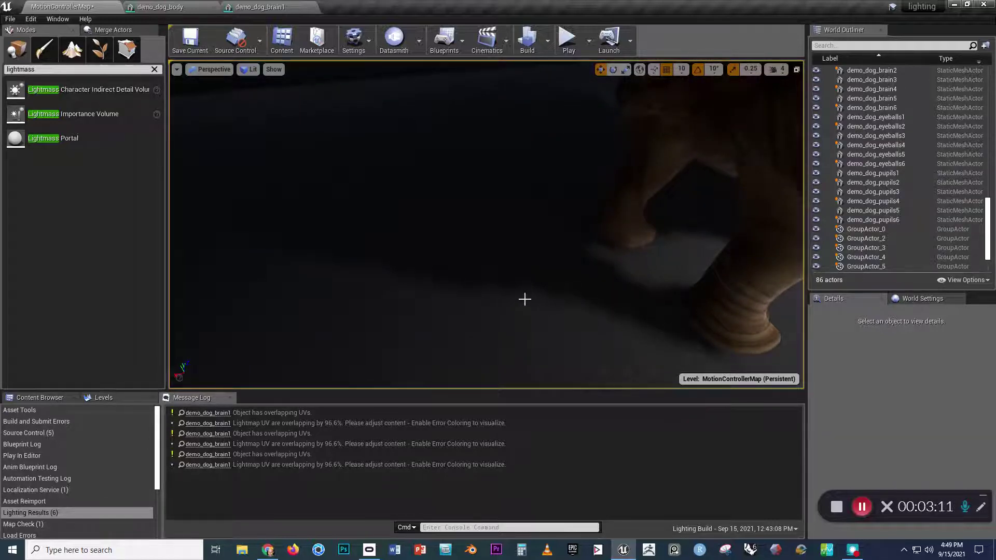
pyautogui.scroll(-5, 524, 299)
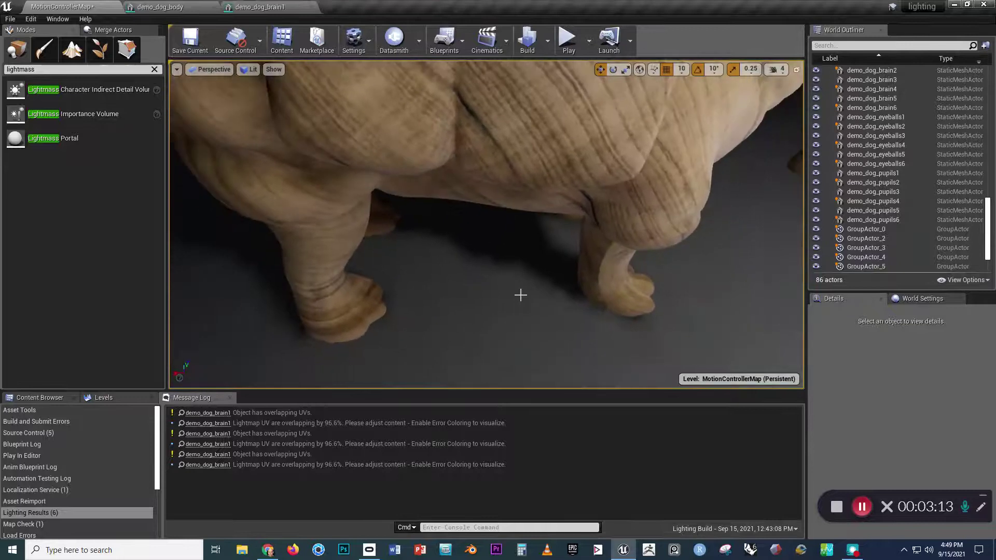
pyautogui.scroll(5, 520, 295)
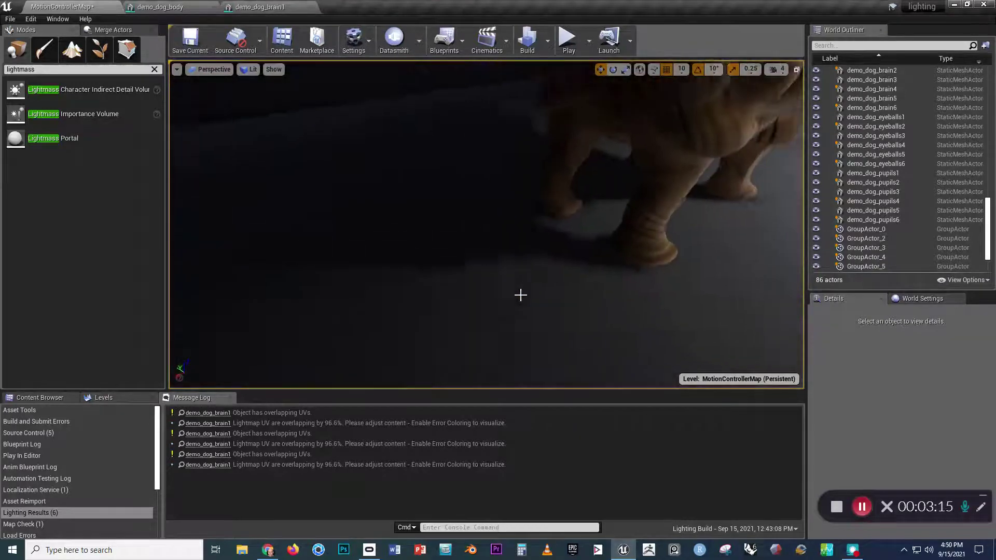
# Try an overridden lightmap resolution of 4000 on the floor cube, then undo the change
pyautogui.scroll(3, 520, 294)
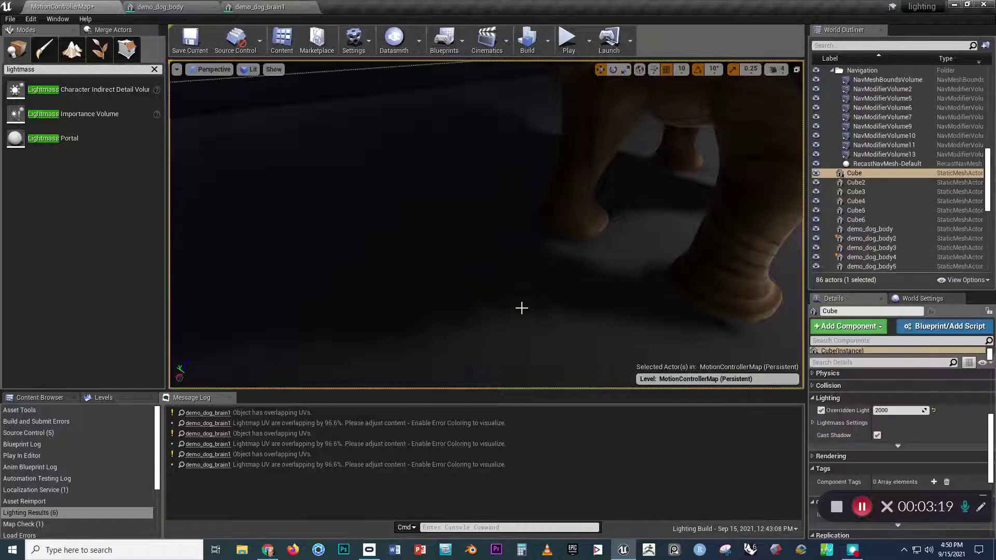
pyautogui.click(881, 410)
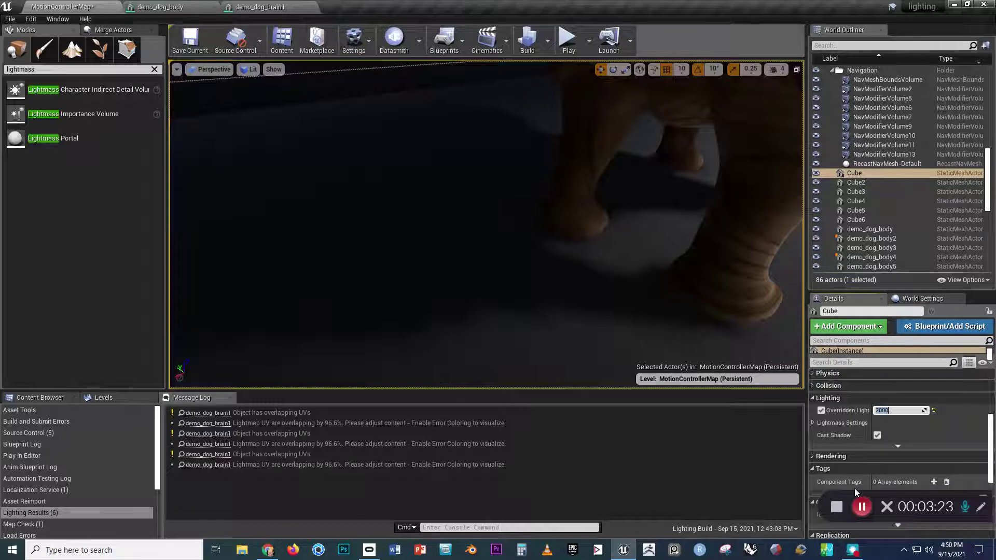
pyautogui.write('400')
pyautogui.press('Return')
pyautogui.write('0')
pyautogui.press('Return')
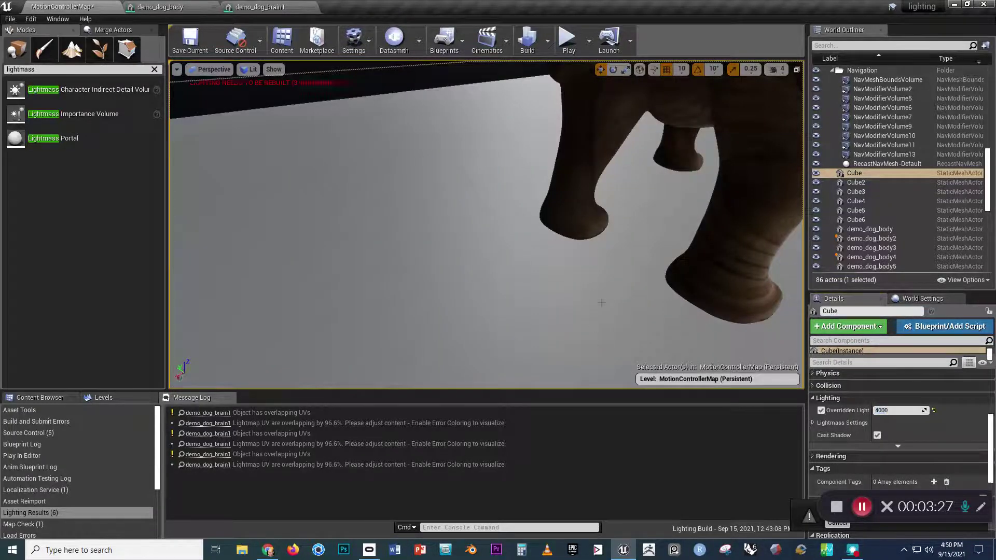
pyautogui.scroll(-10, 601, 303)
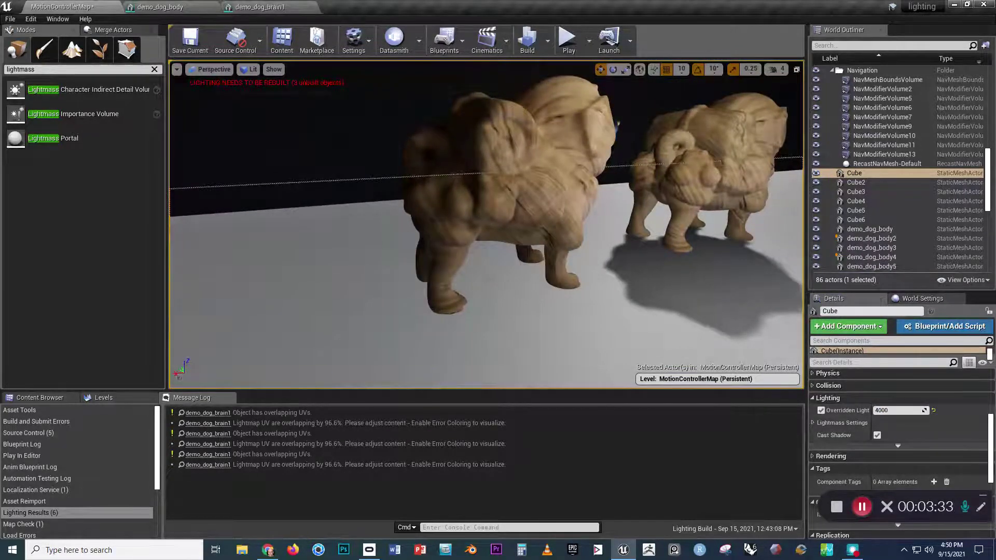
pyautogui.hotkey('ctrl', 'z')
pyautogui.moveTo(449, 264); pyautogui.dragTo(427, 276, button='right')
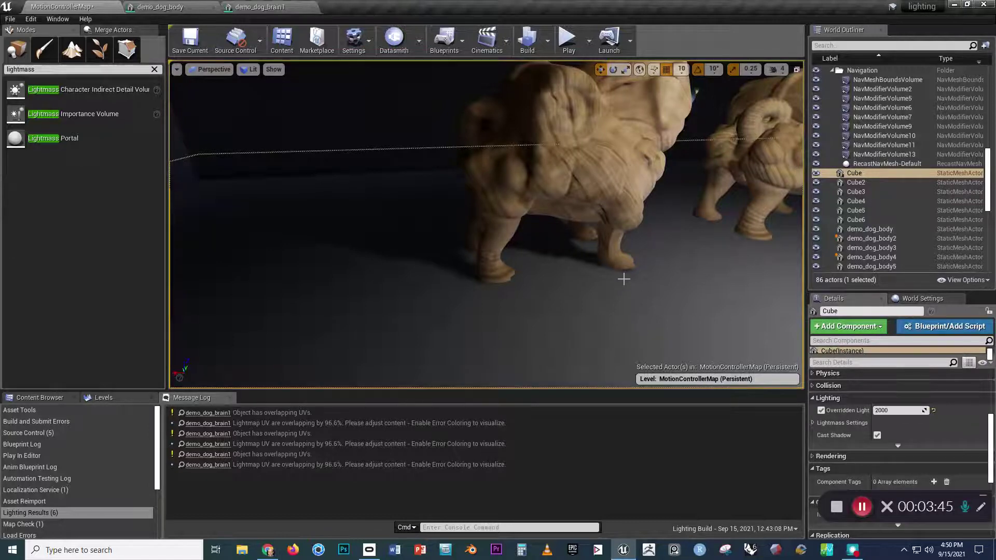
# Set the mobility of the first dog's brain mesh, demo_dog_brain1, to Movable and view its shading up close
pyautogui.moveTo(624, 279); pyautogui.dragTo(617, 263, button='right')
pyautogui.press('Escape')
pyautogui.click(541, 247)
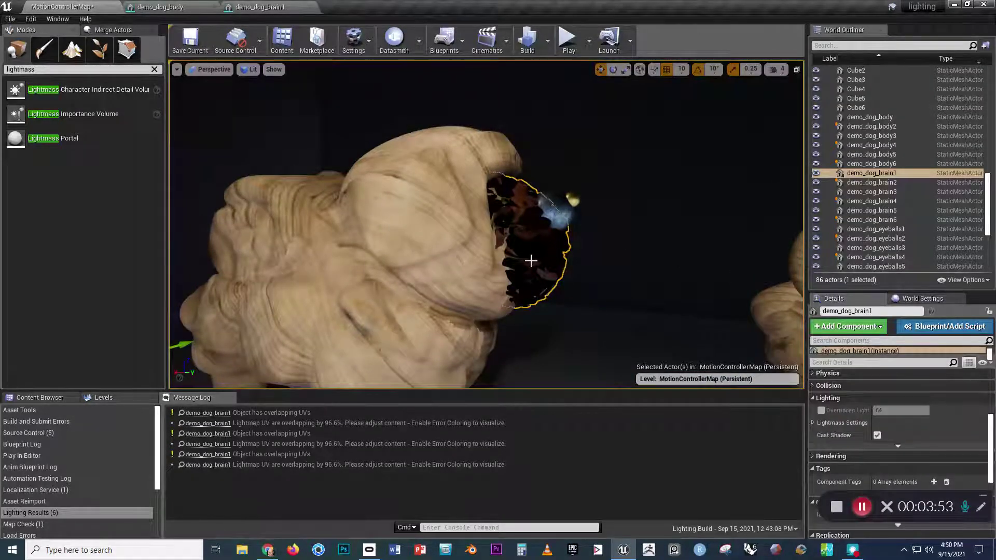
pyautogui.moveTo(531, 264); pyautogui.dragTo(531, 263, button='right')
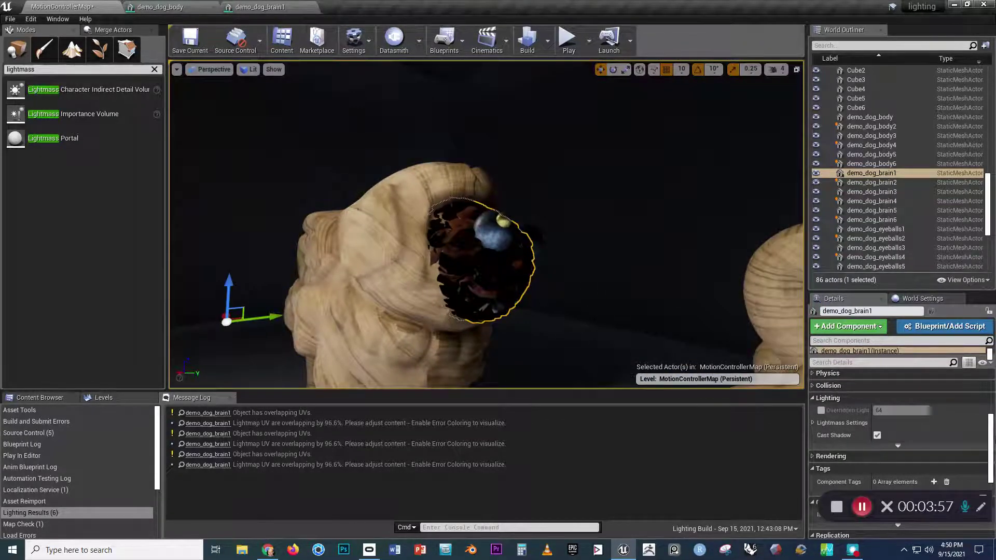
pyautogui.scroll(6, 926, 410)
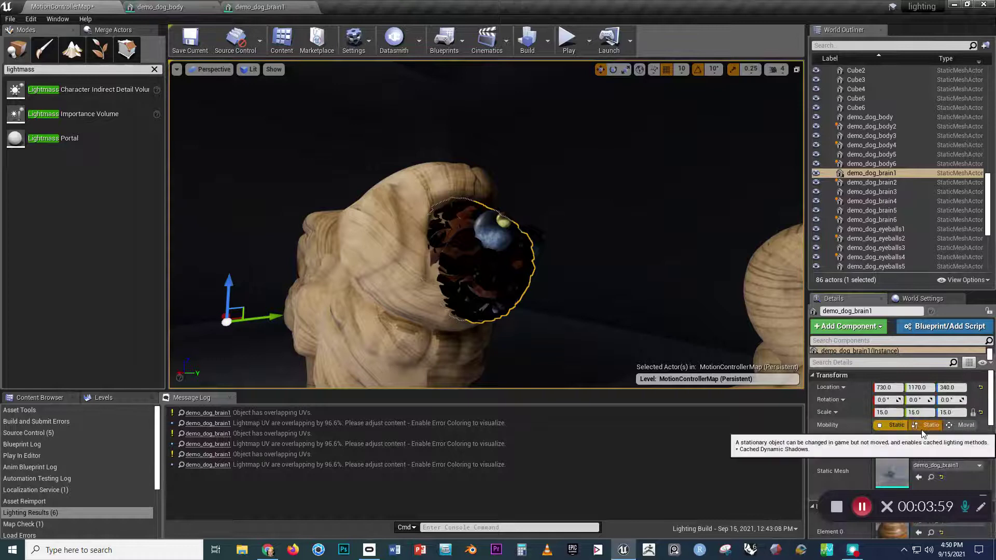
pyautogui.click(946, 425)
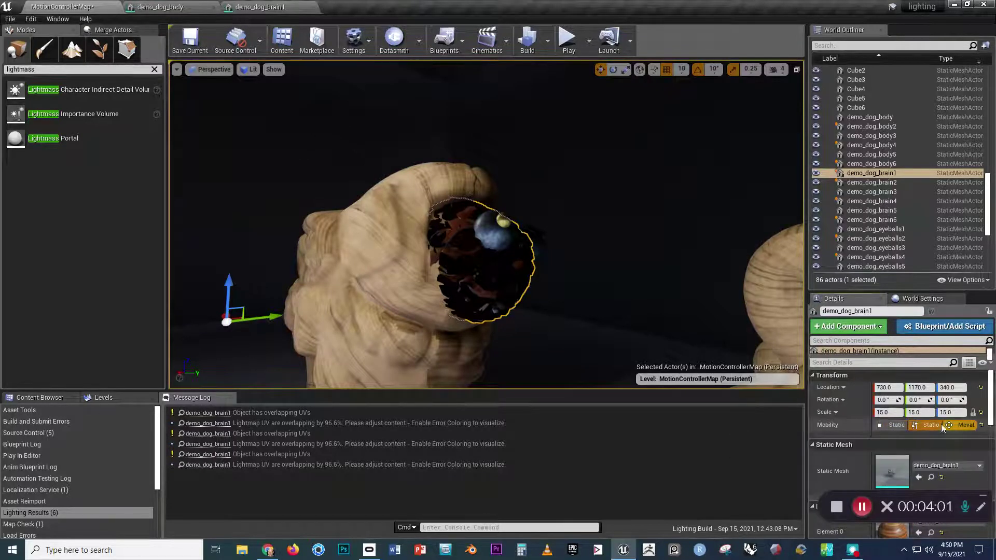
pyautogui.press('f')
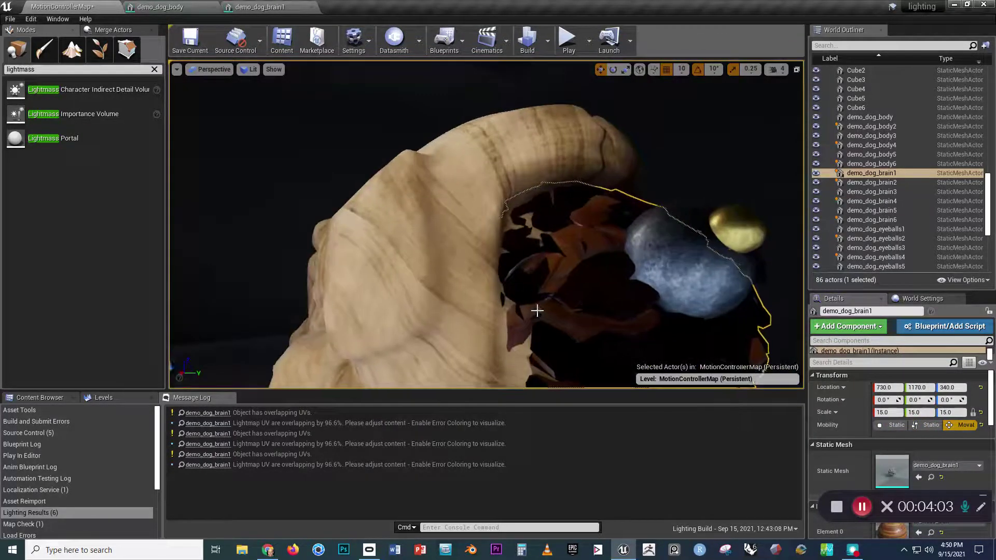
pyautogui.moveTo(537, 310); pyautogui.dragTo(536, 309)
pyautogui.moveTo(524, 304); pyautogui.dragTo(524, 304, button='right')
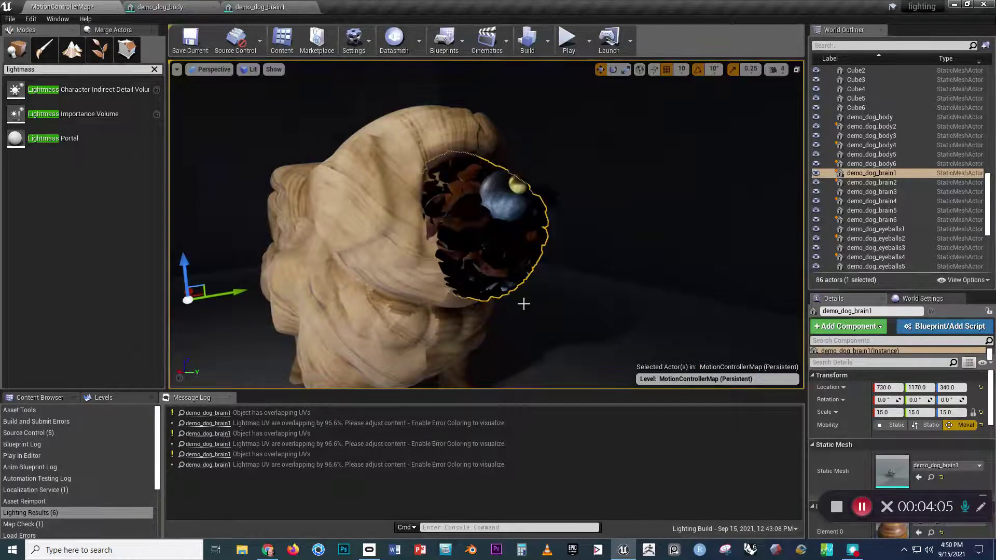
# Set the floor cube's overridden lightmap resolution to 4000
pyautogui.moveTo(405, 317); pyautogui.dragTo(385, 321, button='right')
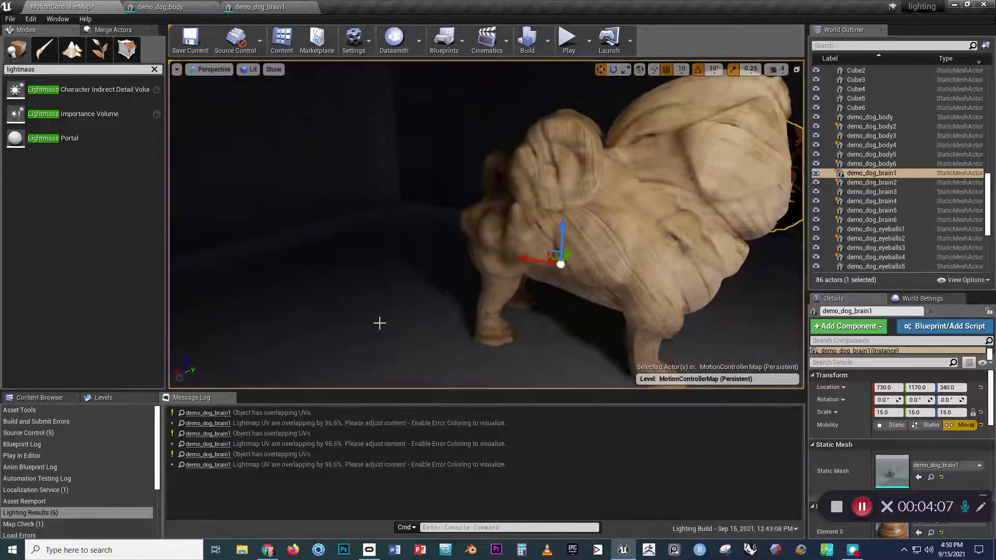
pyautogui.click(379, 323)
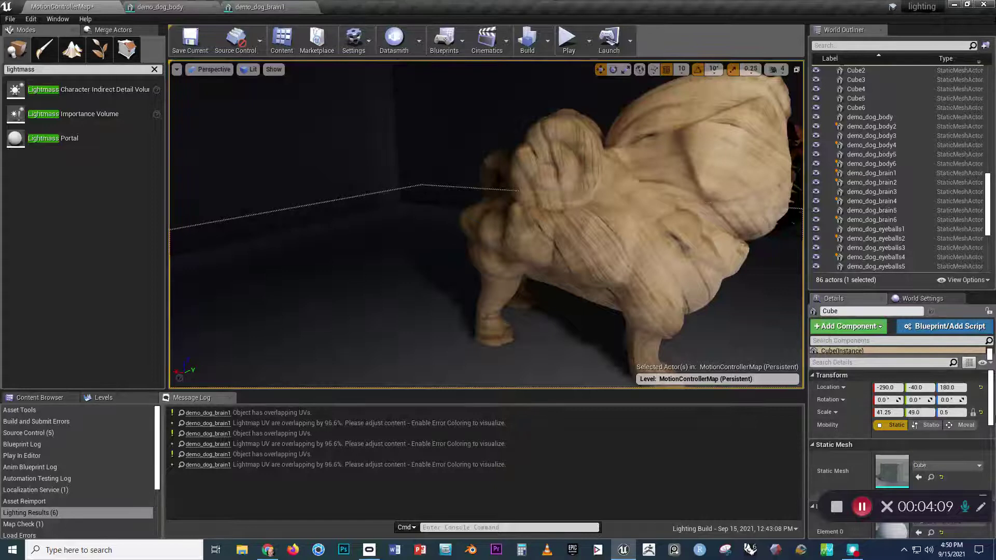
pyautogui.scroll(-10, 992, 400)
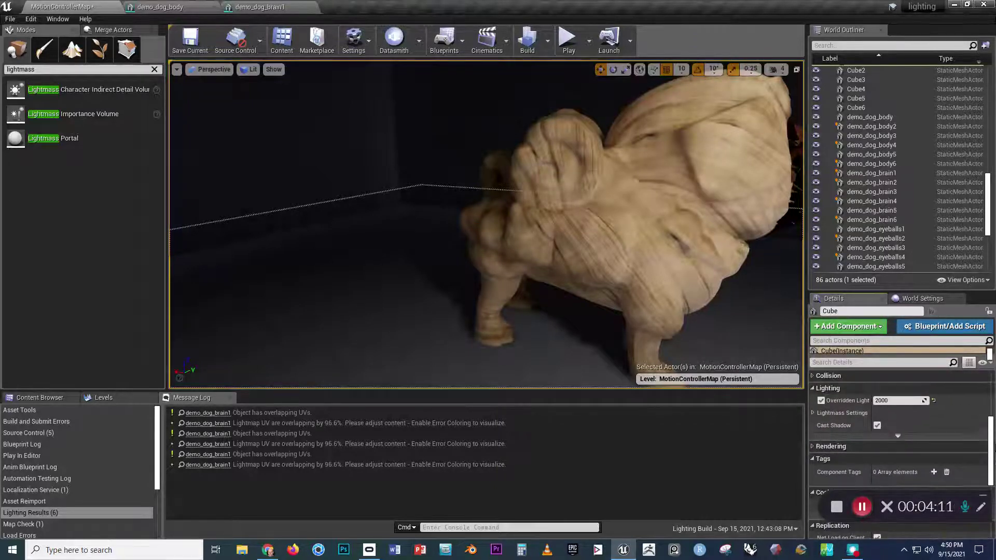
pyautogui.click(890, 401)
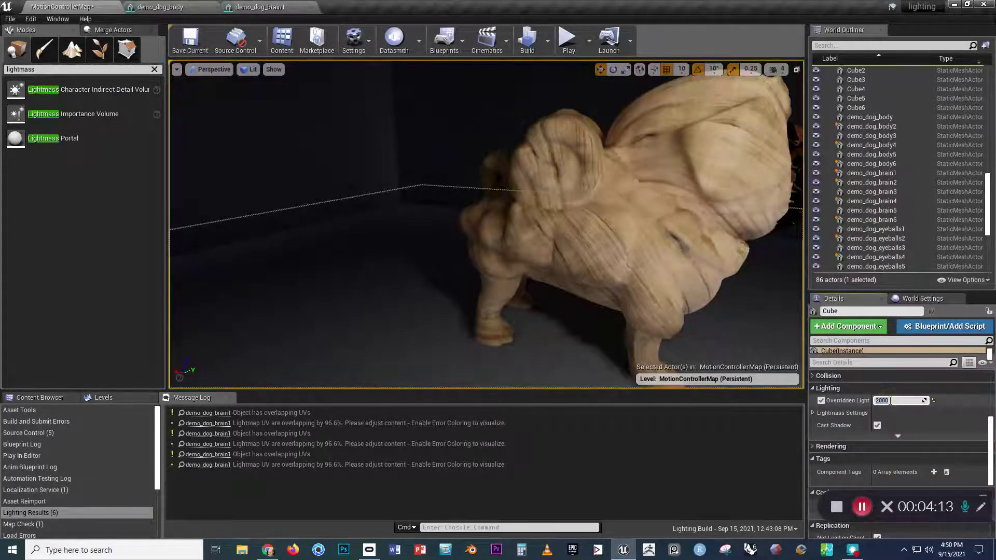
pyautogui.write('4000')
pyautogui.press('Return')
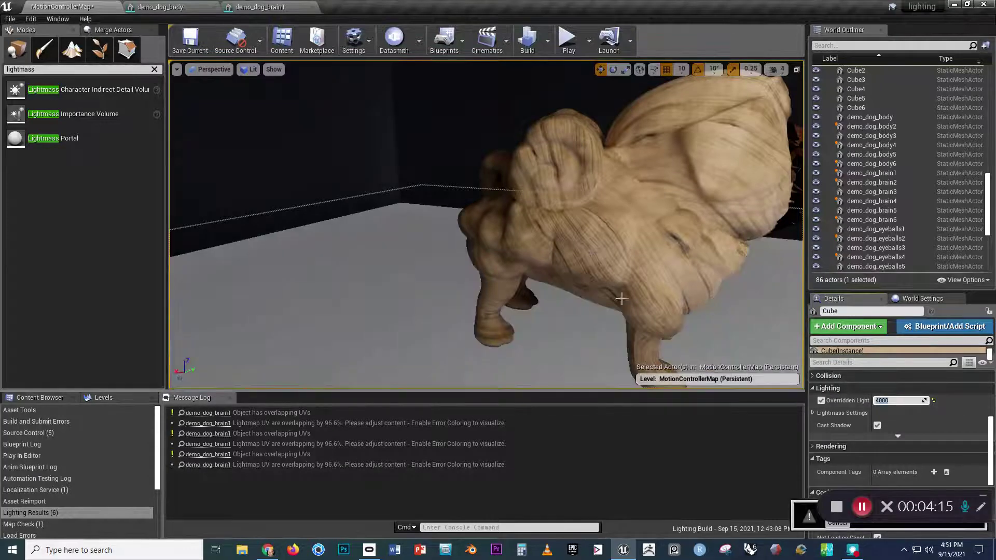
# Check the mobility setting of demo_dog_brain1, then build the level's lighting
pyautogui.moveTo(592, 254); pyautogui.dragTo(591, 254, button='right')
pyautogui.scroll(3, 591, 254)
pyautogui.click(663, 297)
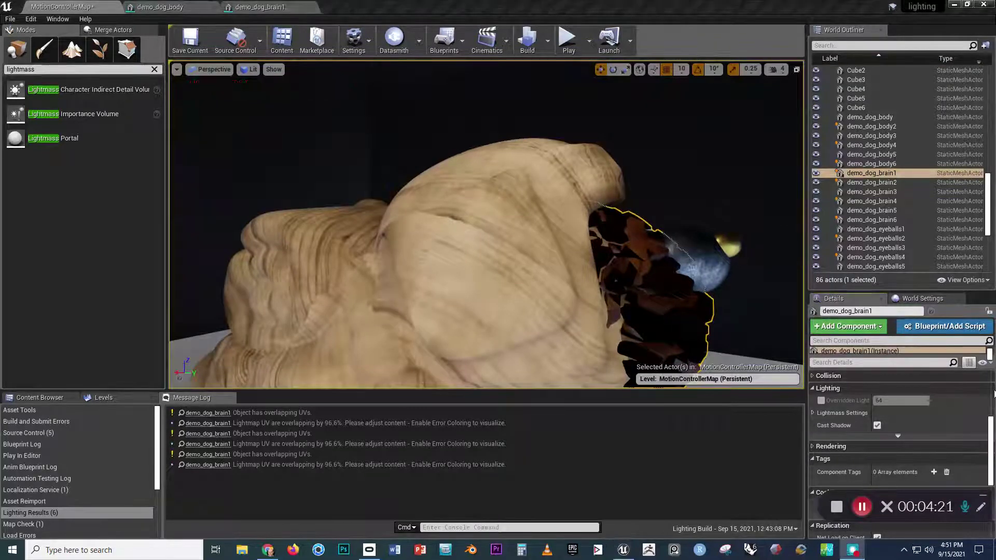
pyautogui.scroll(5, 991, 433)
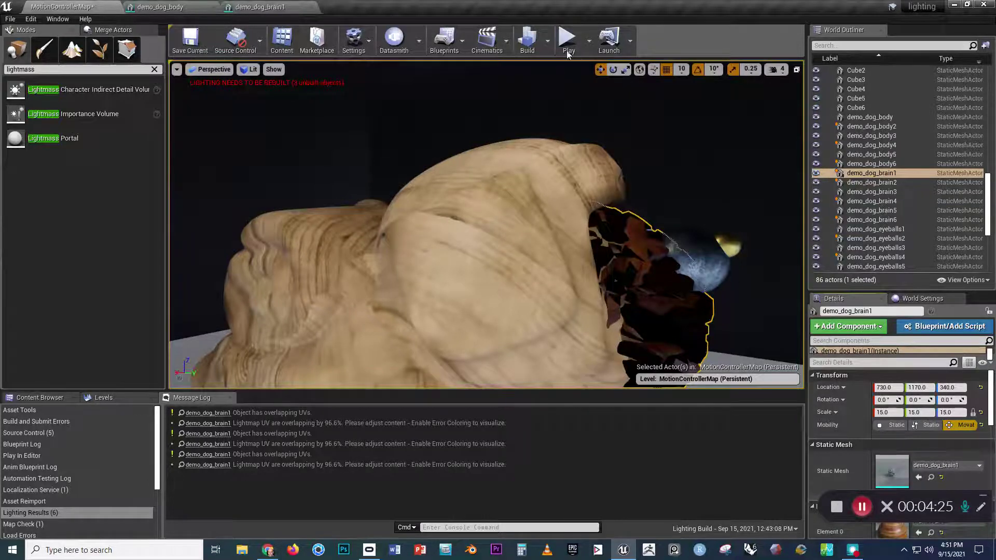
pyautogui.click(523, 40)
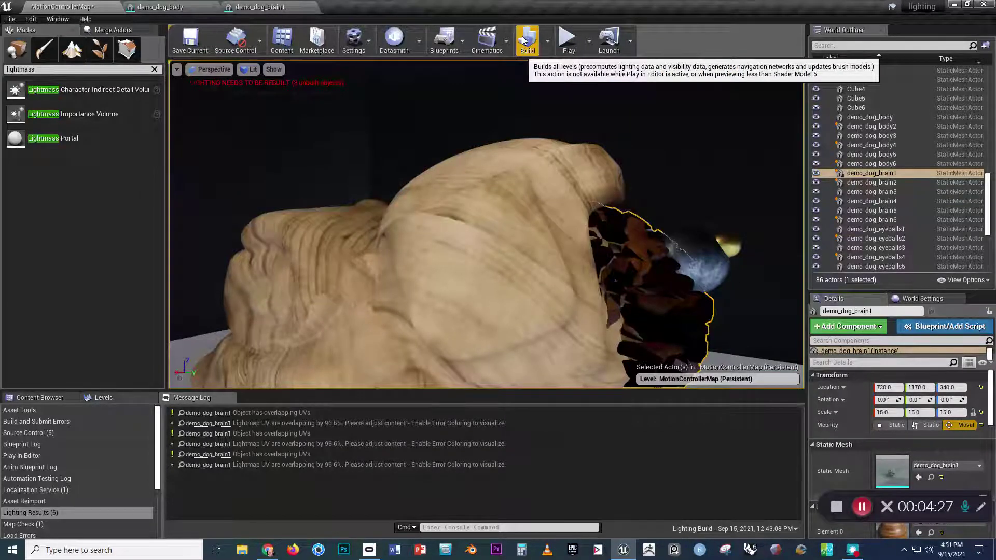
pyautogui.click(860, 508)
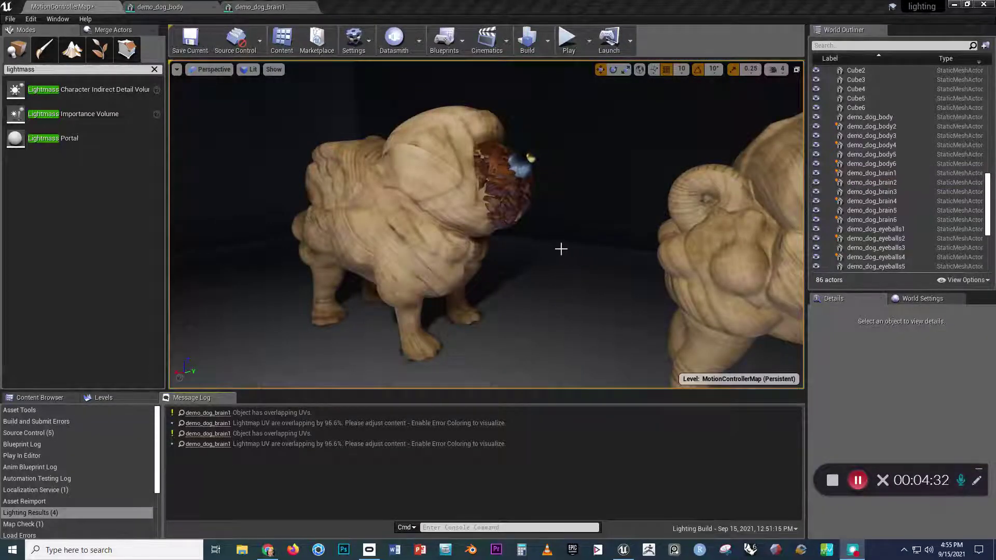
# Examine the movable brain mesh of the first dog after the lighting build, comparing its shading with the static body and floor shadows
pyautogui.moveTo(551, 256); pyautogui.dragTo(510, 264, button='right')
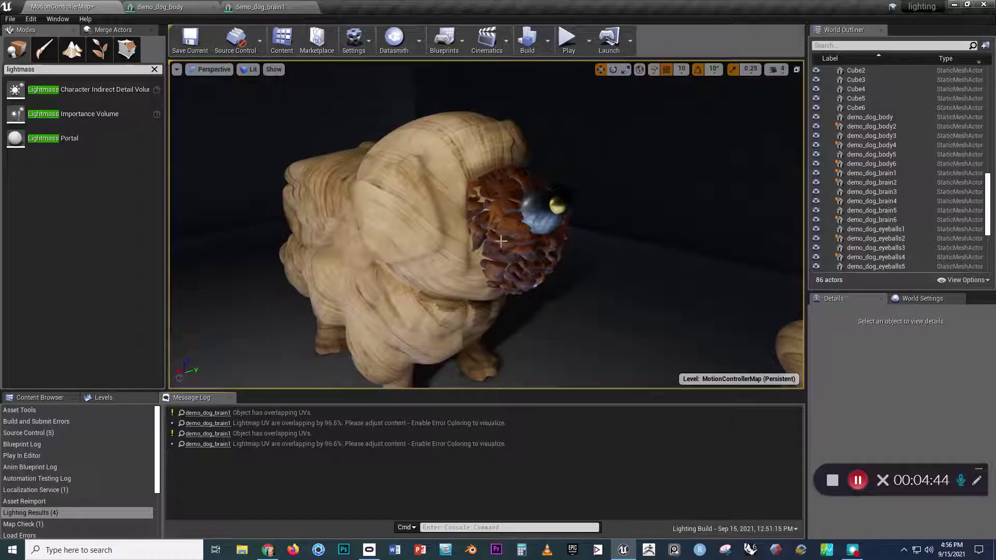
pyautogui.moveTo(522, 256); pyautogui.dragTo(524, 268, button='right')
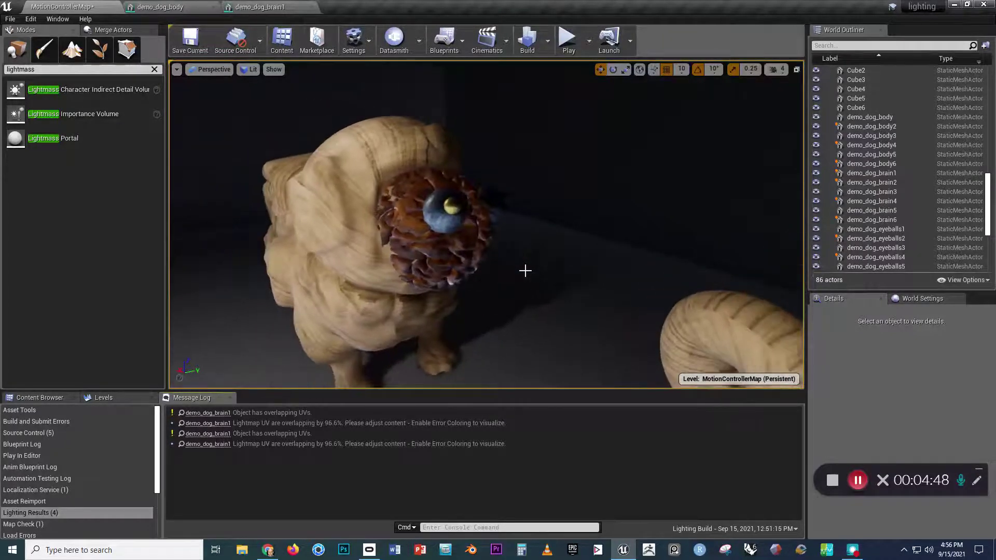
pyautogui.click(445, 268)
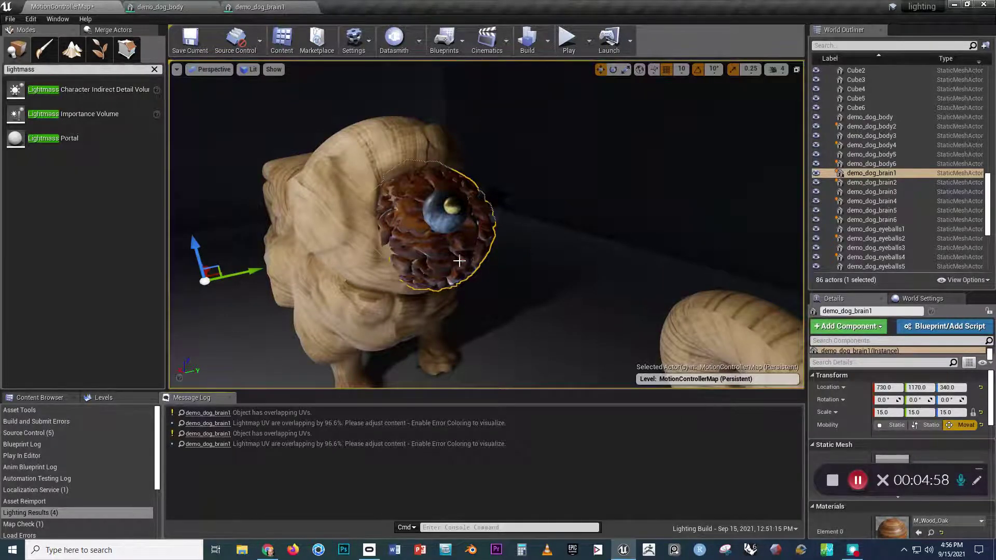
pyautogui.moveTo(459, 261); pyautogui.dragTo(460, 261, button='right')
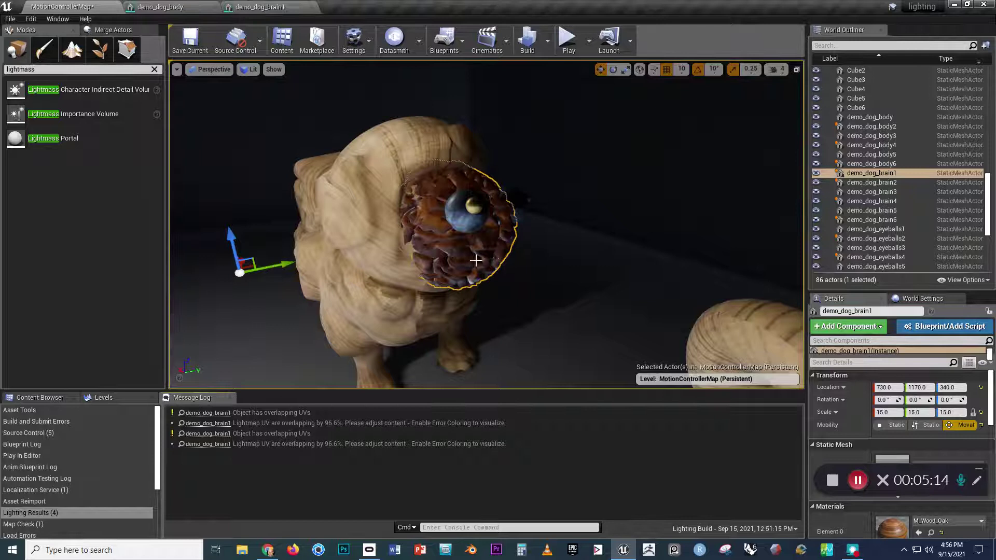
pyautogui.moveTo(481, 244); pyautogui.dragTo(489, 249, button='right')
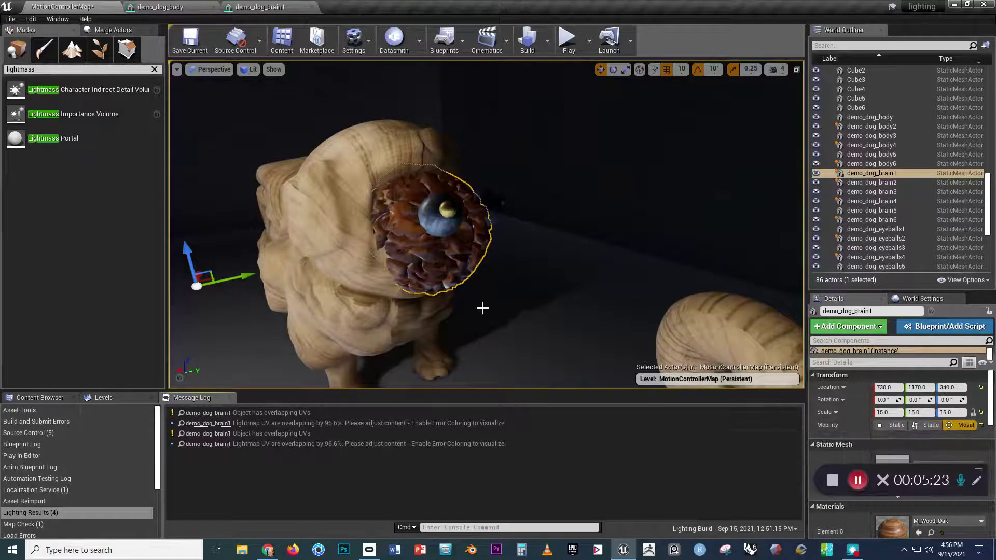
pyautogui.keyDown('alt'); pyautogui.moveTo(451, 301); pyautogui.dragTo(455, 291); pyautogui.keyUp('alt')
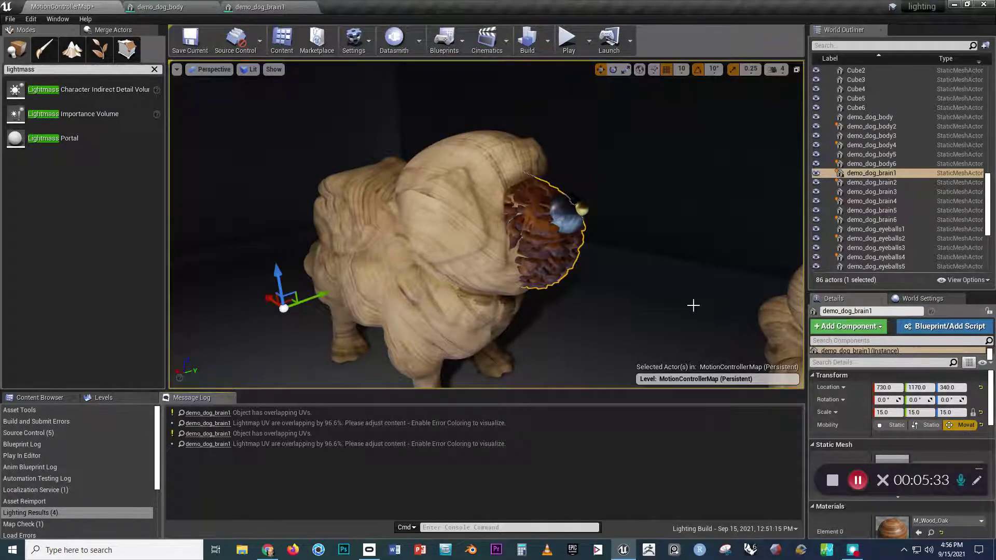
pyautogui.moveTo(565, 273); pyautogui.dragTo(566, 274, button='right')
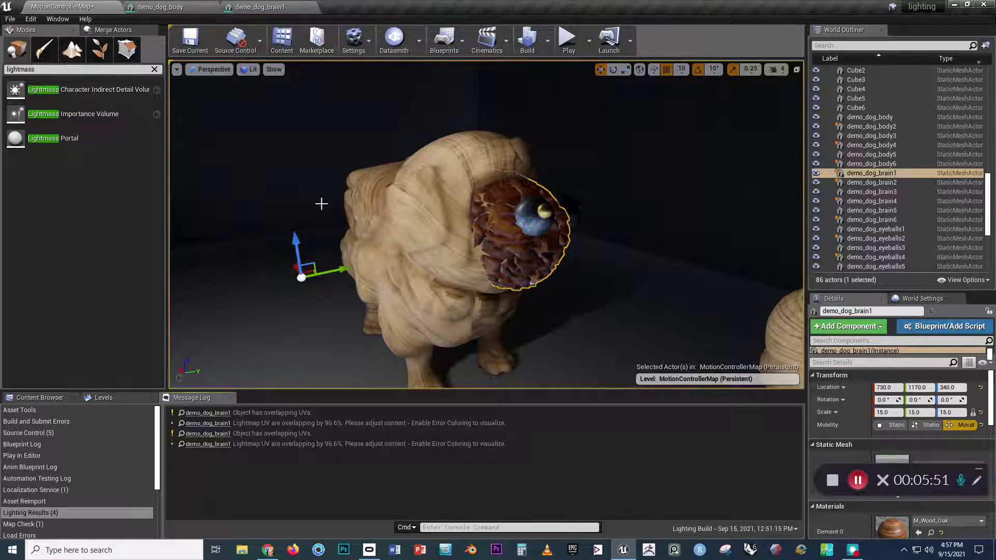
pyautogui.moveTo(400, 236); pyautogui.dragTo(424, 245, button='right')
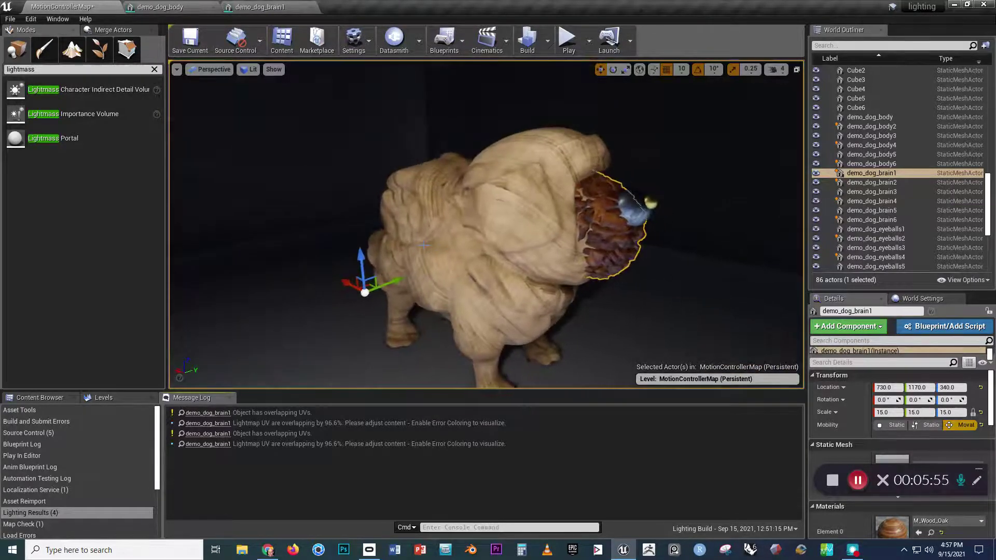
pyautogui.keyDown('alt'); pyautogui.moveTo(423, 245); pyautogui.dragTo(427, 240); pyautogui.keyUp('alt')
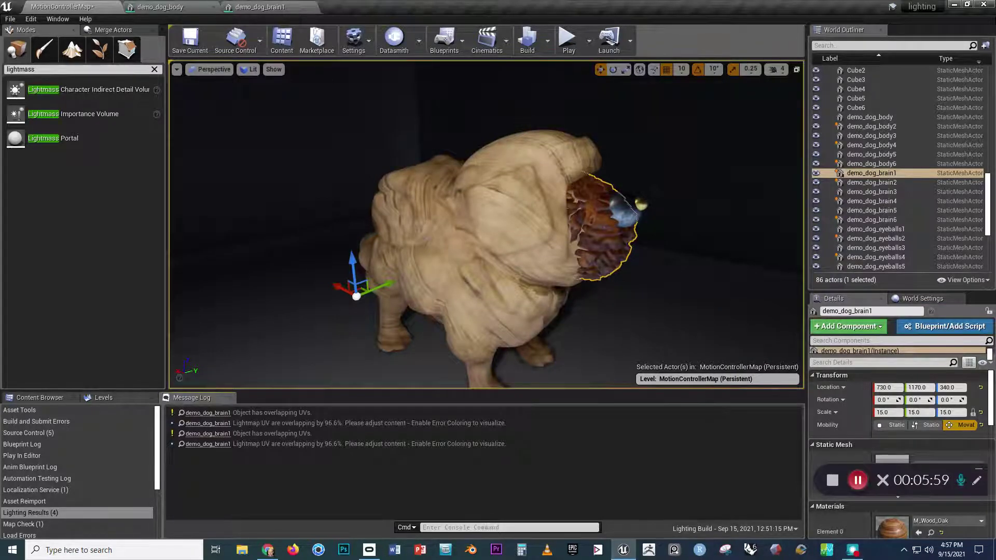
pyautogui.keyDown('alt'); pyautogui.moveTo(427, 240); pyautogui.dragTo(451, 244); pyautogui.keyUp('alt')
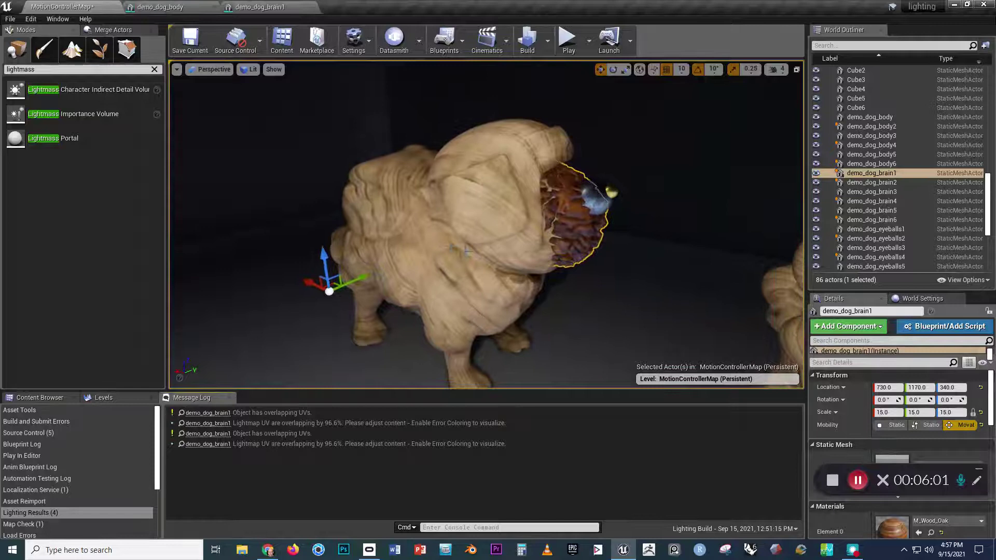
pyautogui.moveTo(470, 253); pyautogui.dragTo(471, 257, button='right')
pyautogui.keyDown('alt'); pyautogui.moveTo(471, 257); pyautogui.dragTo(471, 257); pyautogui.keyUp('alt')
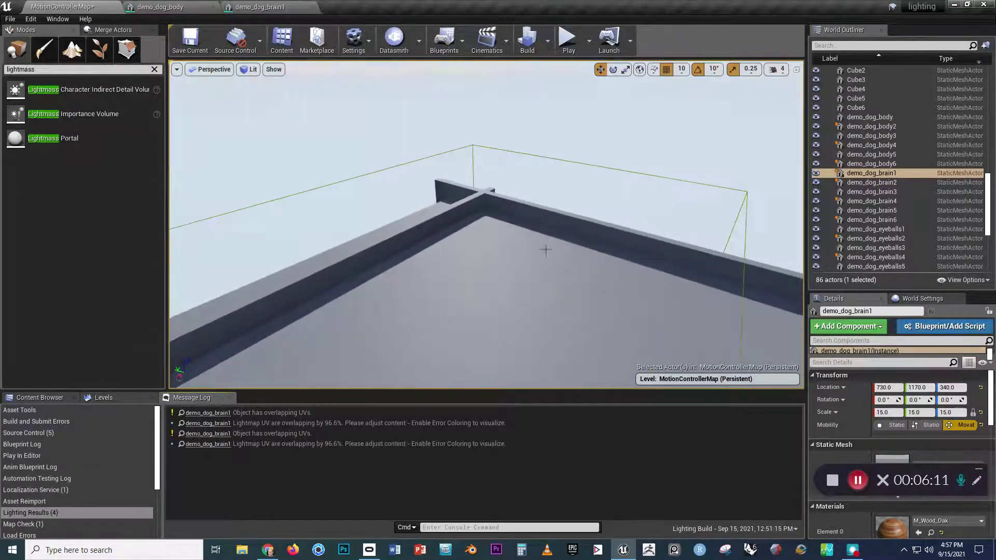
# Select the LightmassImportanceVolume and inspect from outside how its bounds enclose the room
pyautogui.click(746, 205)
pyautogui.moveTo(676, 274); pyautogui.dragTo(676, 275, button='right')
pyautogui.keyDown('alt'); pyautogui.moveTo(675, 274); pyautogui.dragTo(676, 274); pyautogui.keyUp('alt')
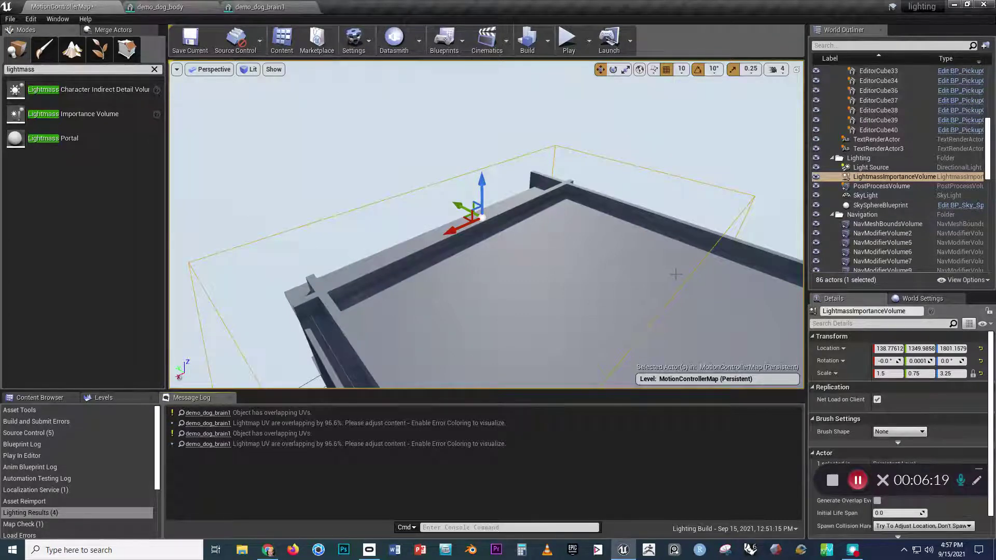
pyautogui.keyDown('alt'); pyautogui.moveTo(675, 274); pyautogui.dragTo(675, 274); pyautogui.keyUp('alt')
pyautogui.moveTo(675, 274); pyautogui.dragTo(676, 273, button='right')
pyautogui.keyDown('alt'); pyautogui.moveTo(676, 274); pyautogui.dragTo(675, 274); pyautogui.keyUp('alt')
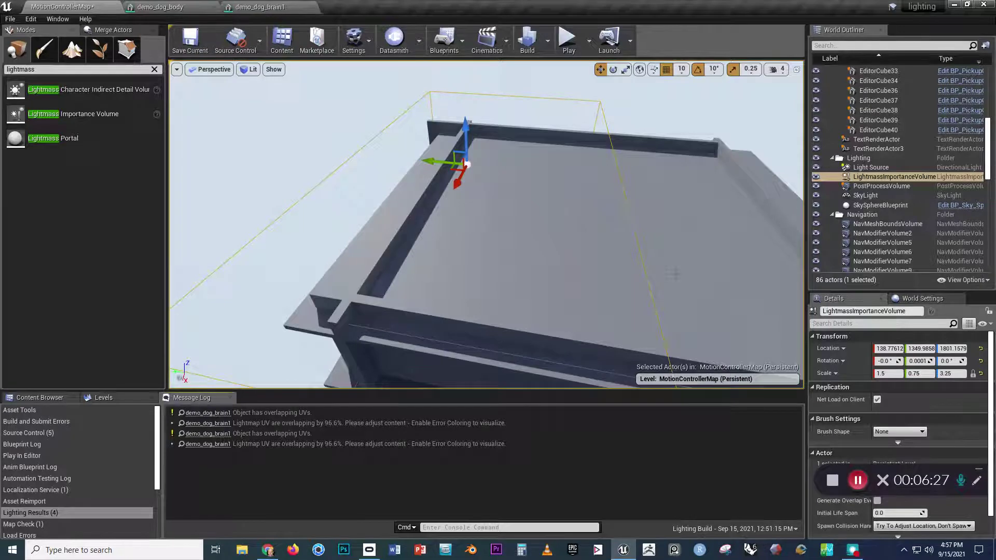
pyautogui.keyDown('alt'); pyautogui.moveTo(675, 274); pyautogui.dragTo(675, 274); pyautogui.keyUp('alt')
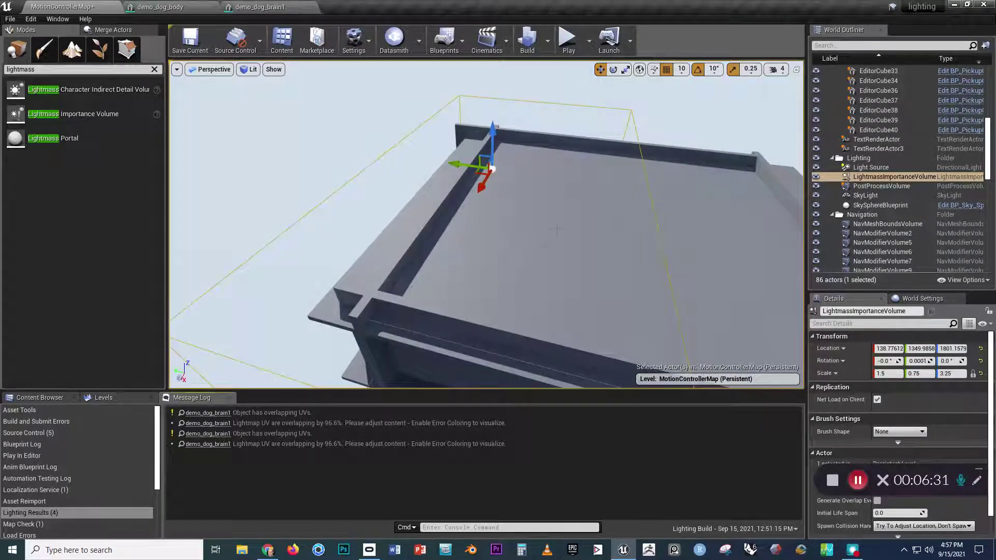
pyautogui.click(885, 179)
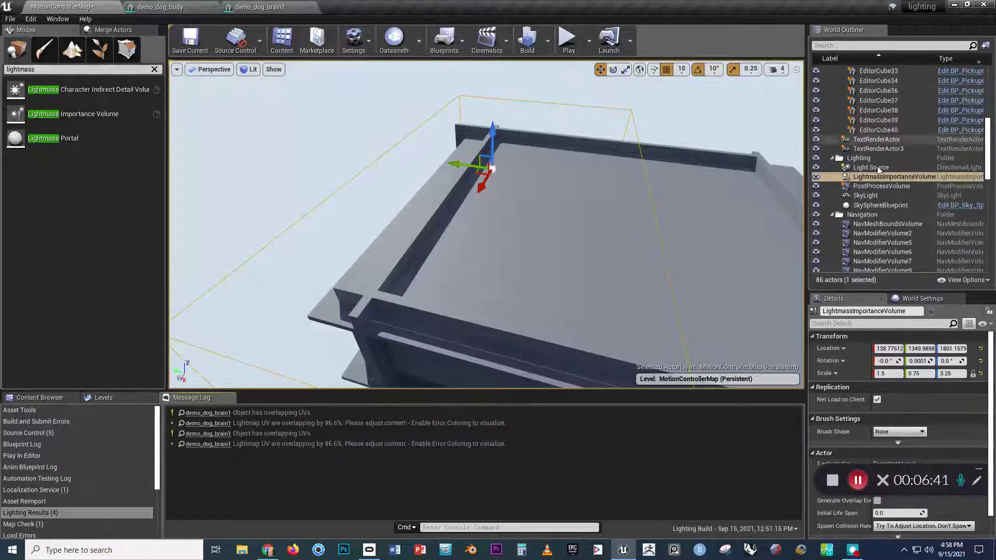
pyautogui.click(67, 122)
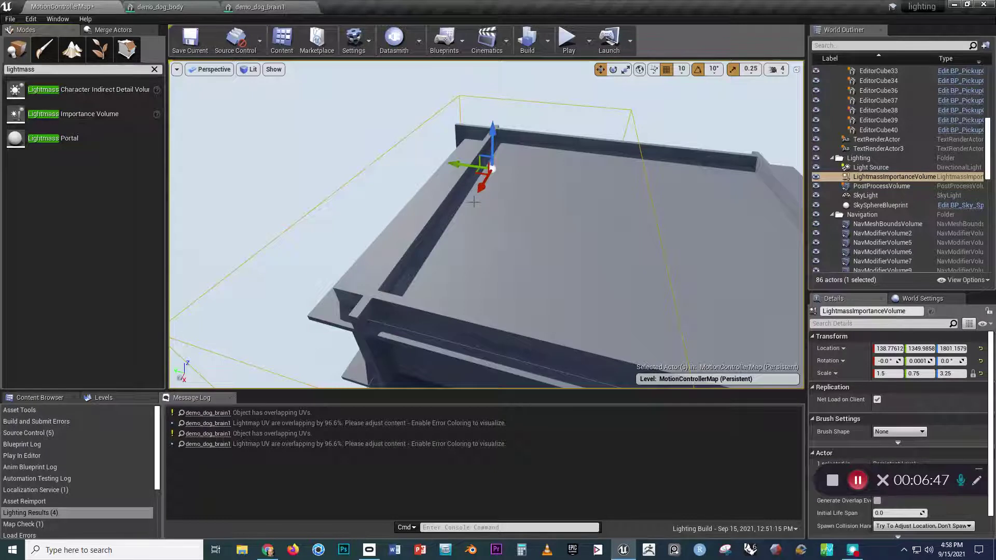
# Return inside the room and view the baked lighting and shadows around the two dogs
pyautogui.scroll(6, 502, 296)
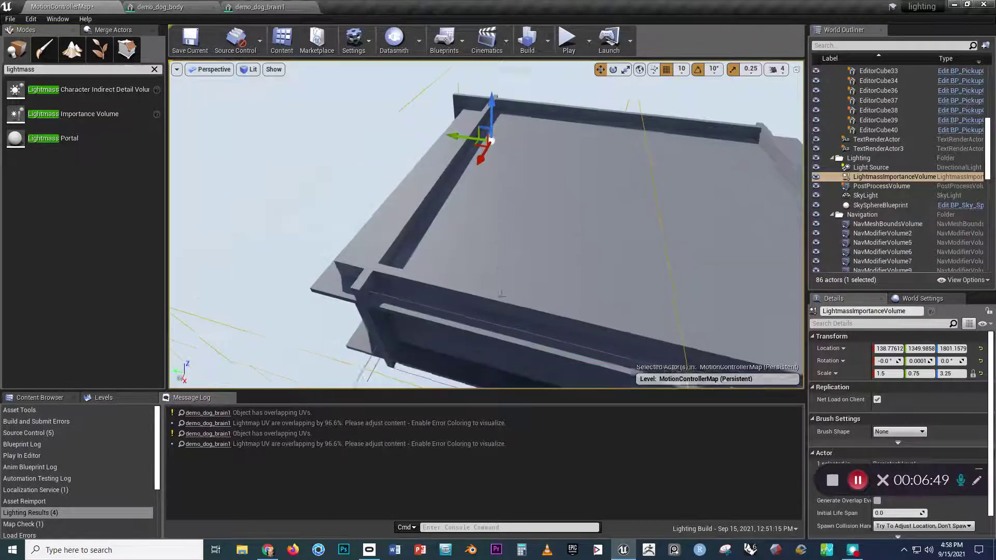
pyautogui.scroll(6, 502, 296)
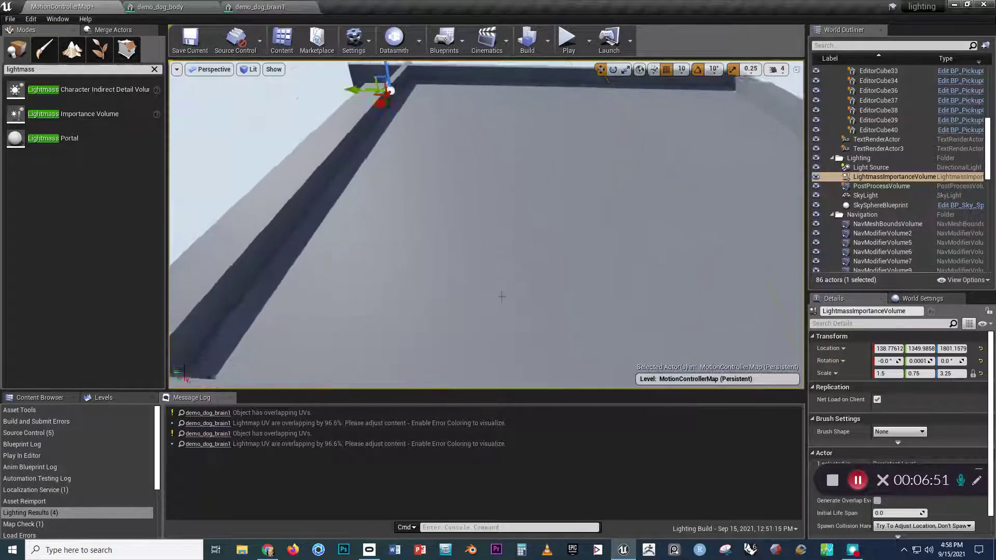
pyautogui.moveTo(501, 296); pyautogui.dragTo(502, 297, button='right')
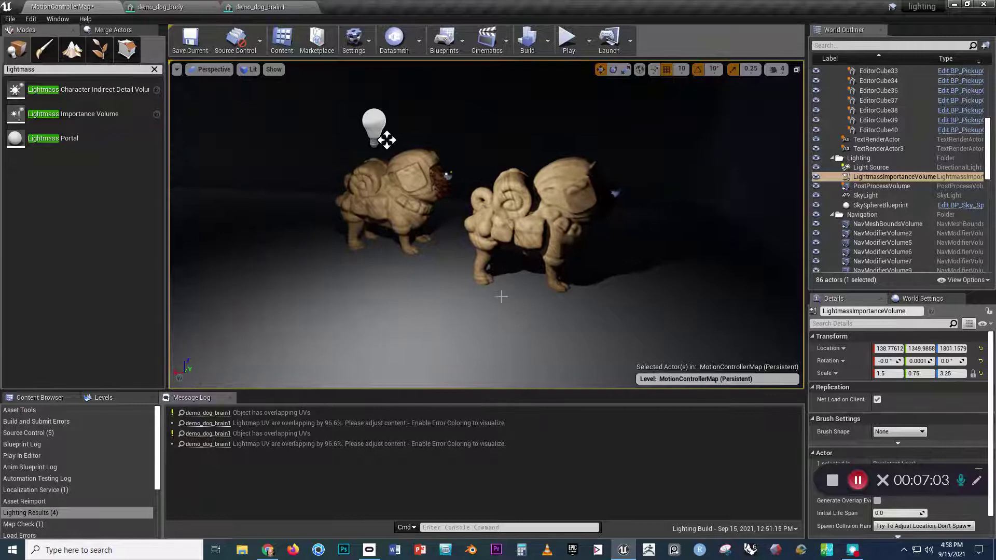